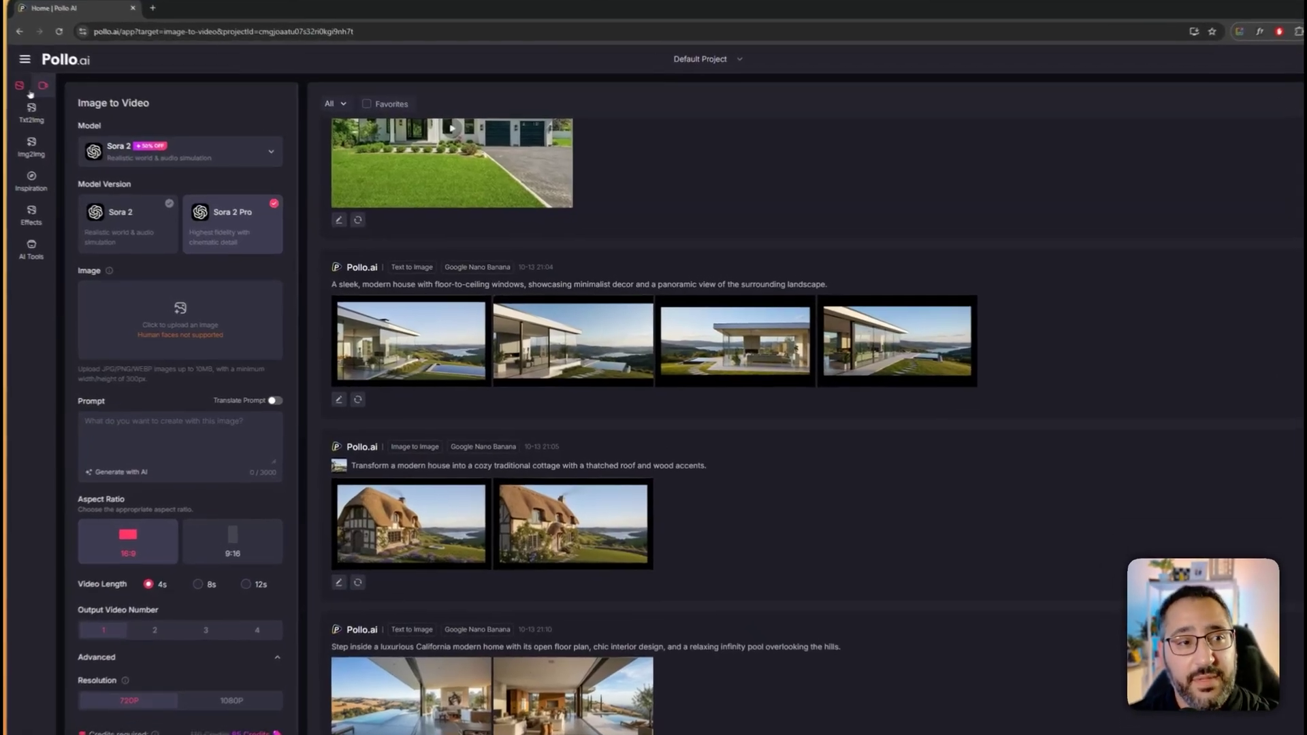
- Look through the video tools and the main navigation menu
click(42, 86)
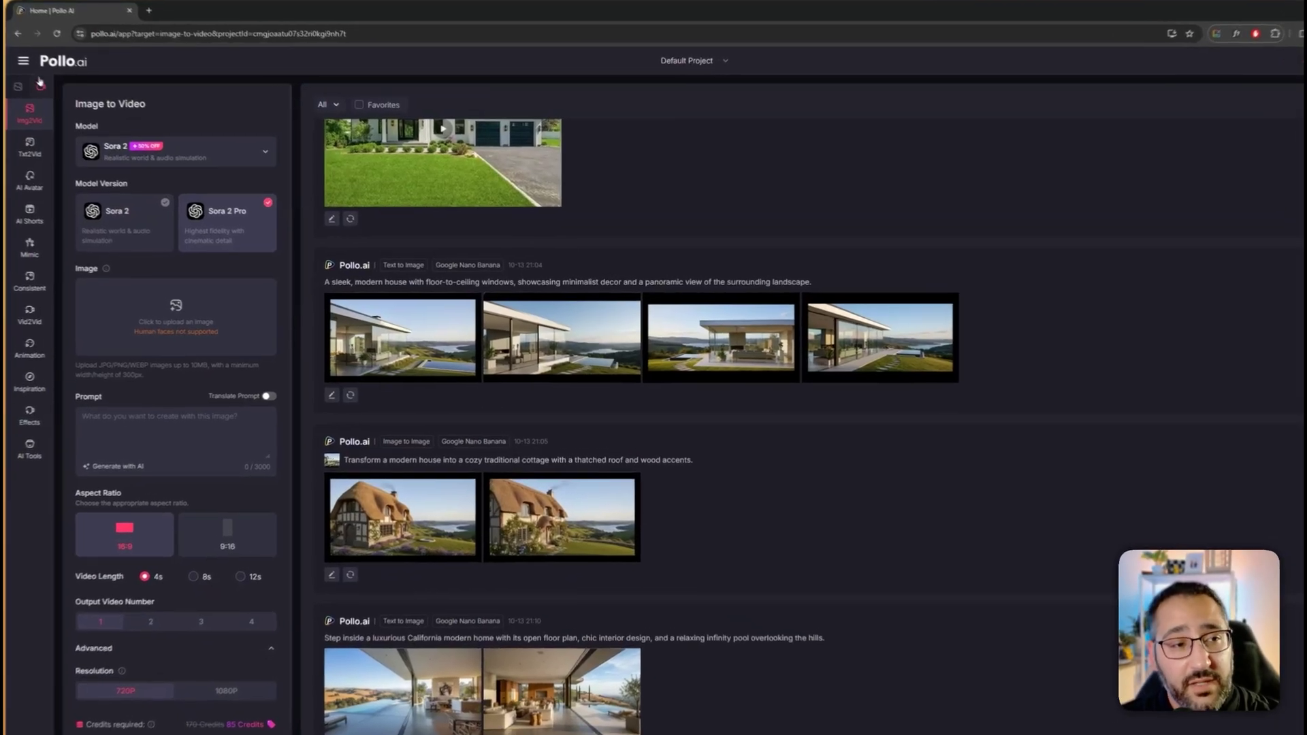
click(26, 62)
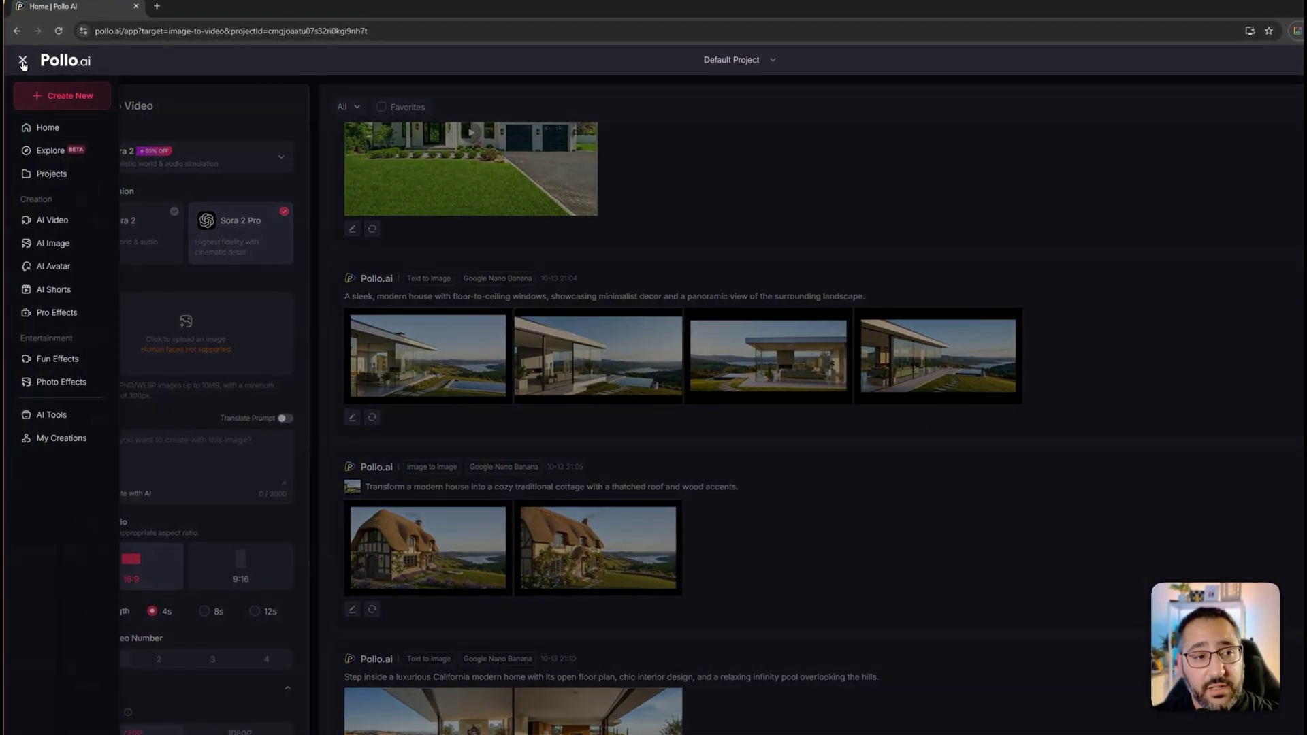
click(260, 100)
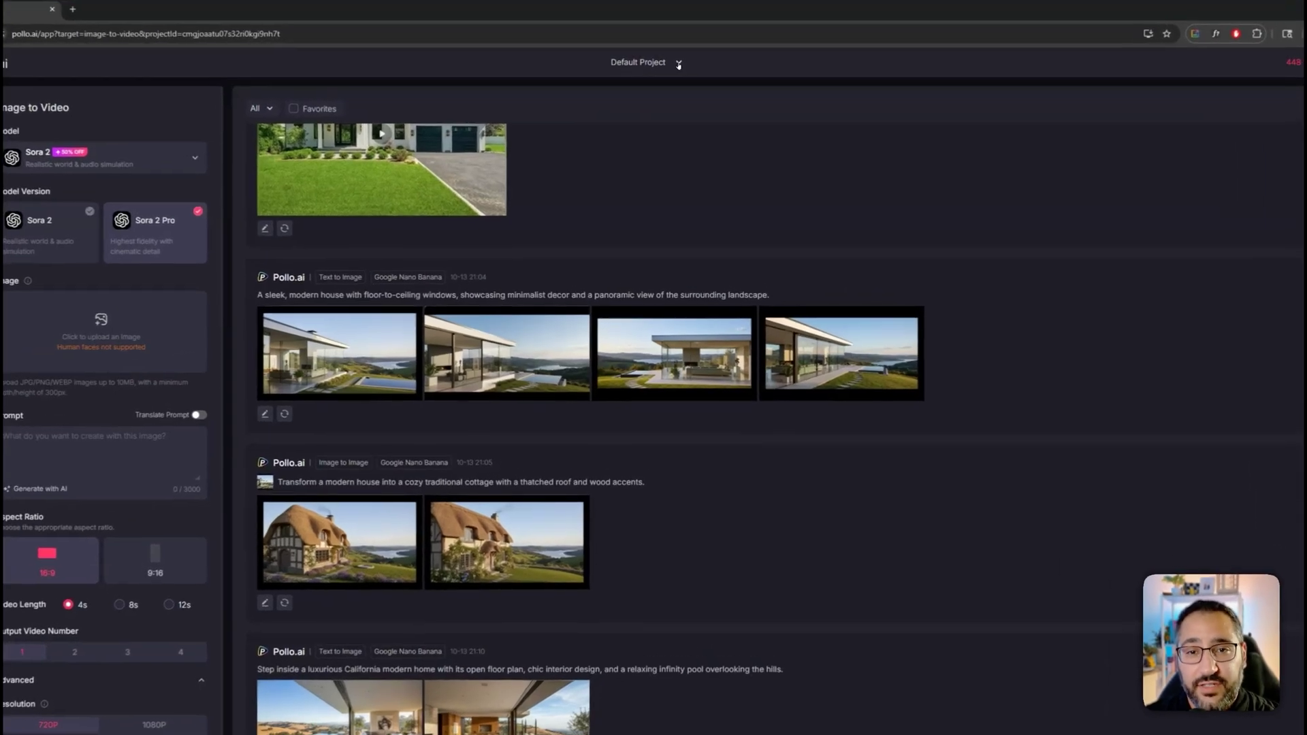
- Create a new Easy Mode project and rename it 'Pollo Turotial'
click(678, 63)
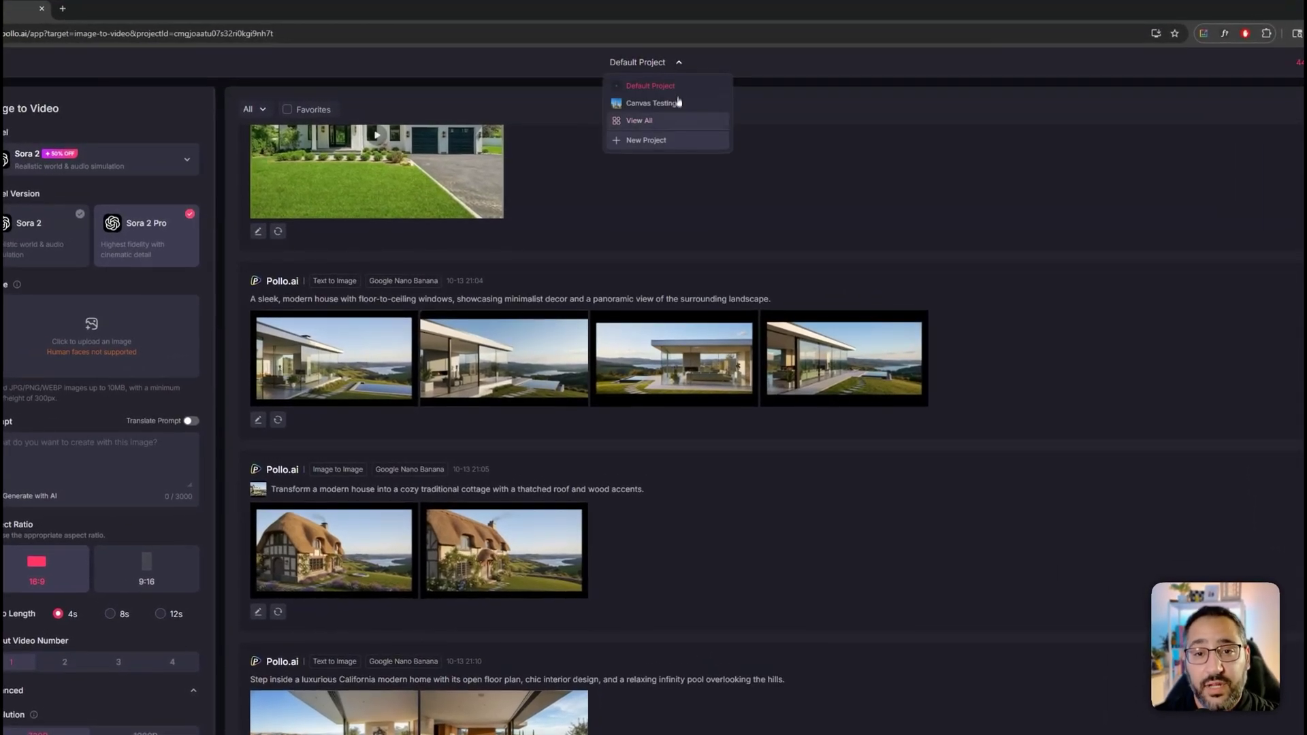
click(673, 140)
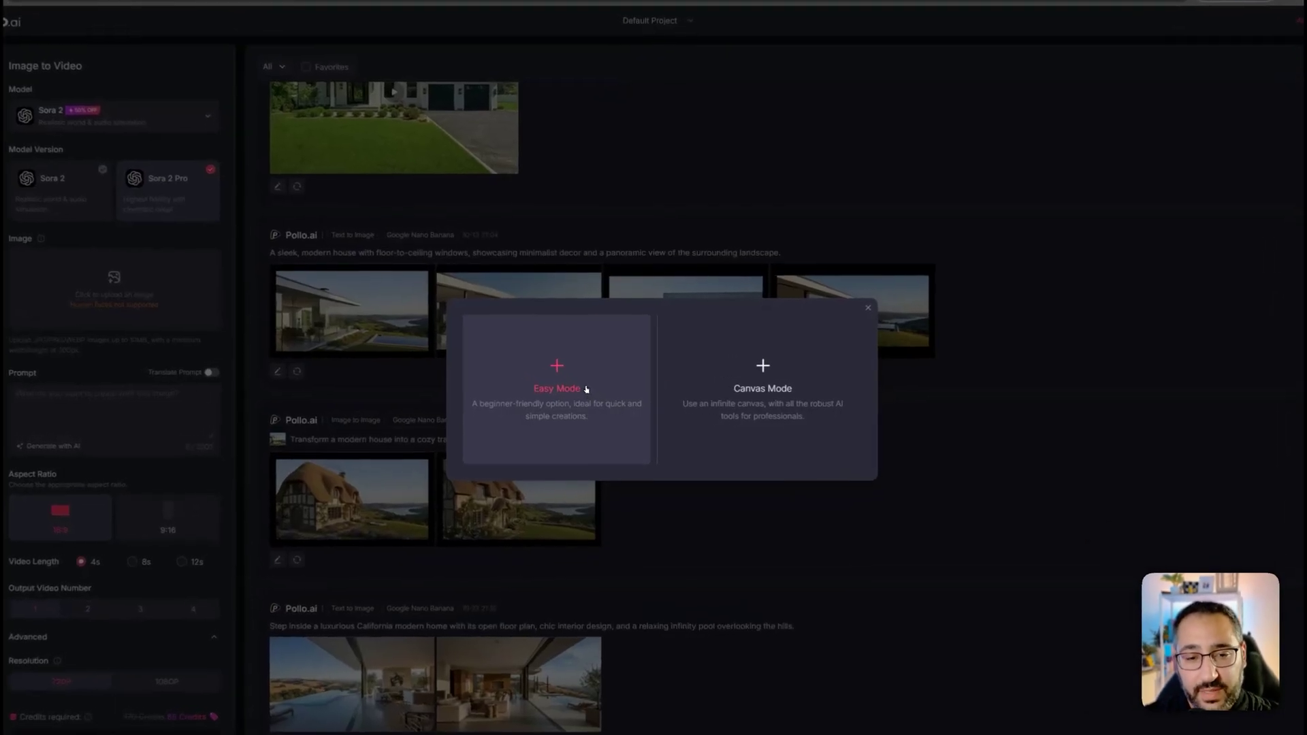
click(586, 388)
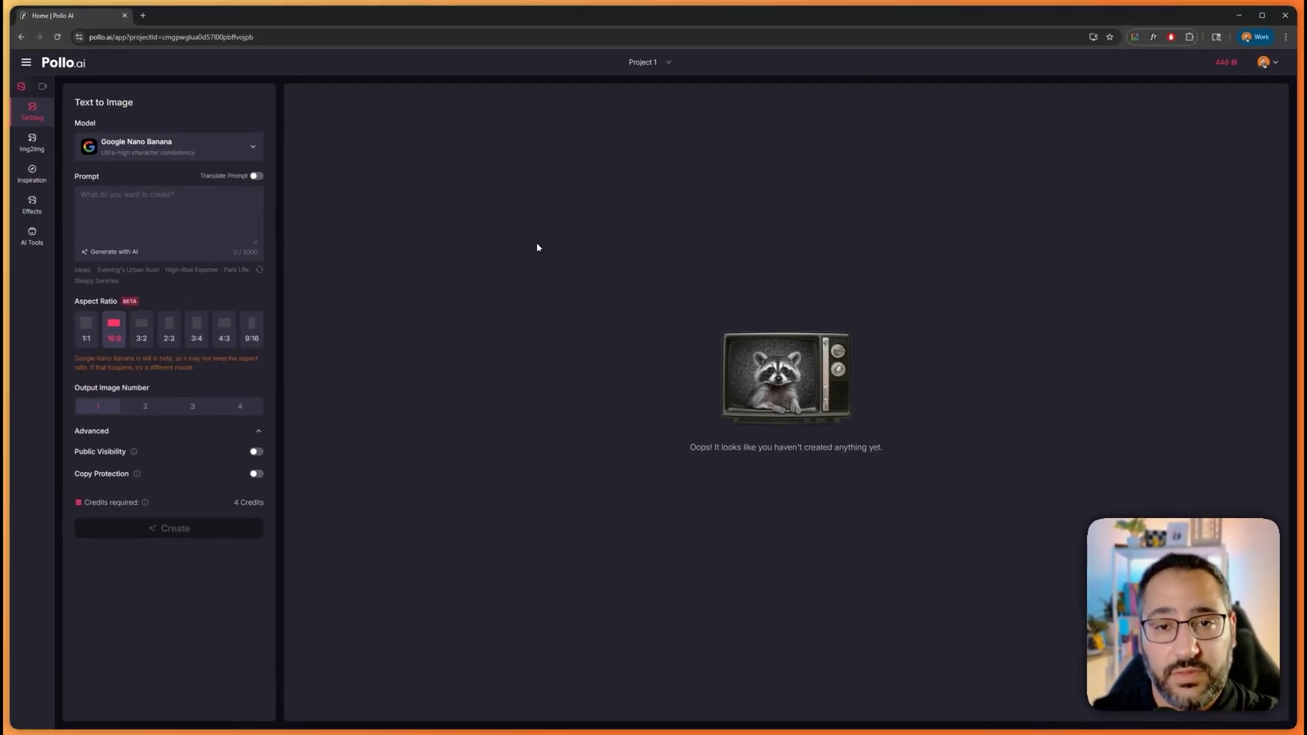
click(649, 64)
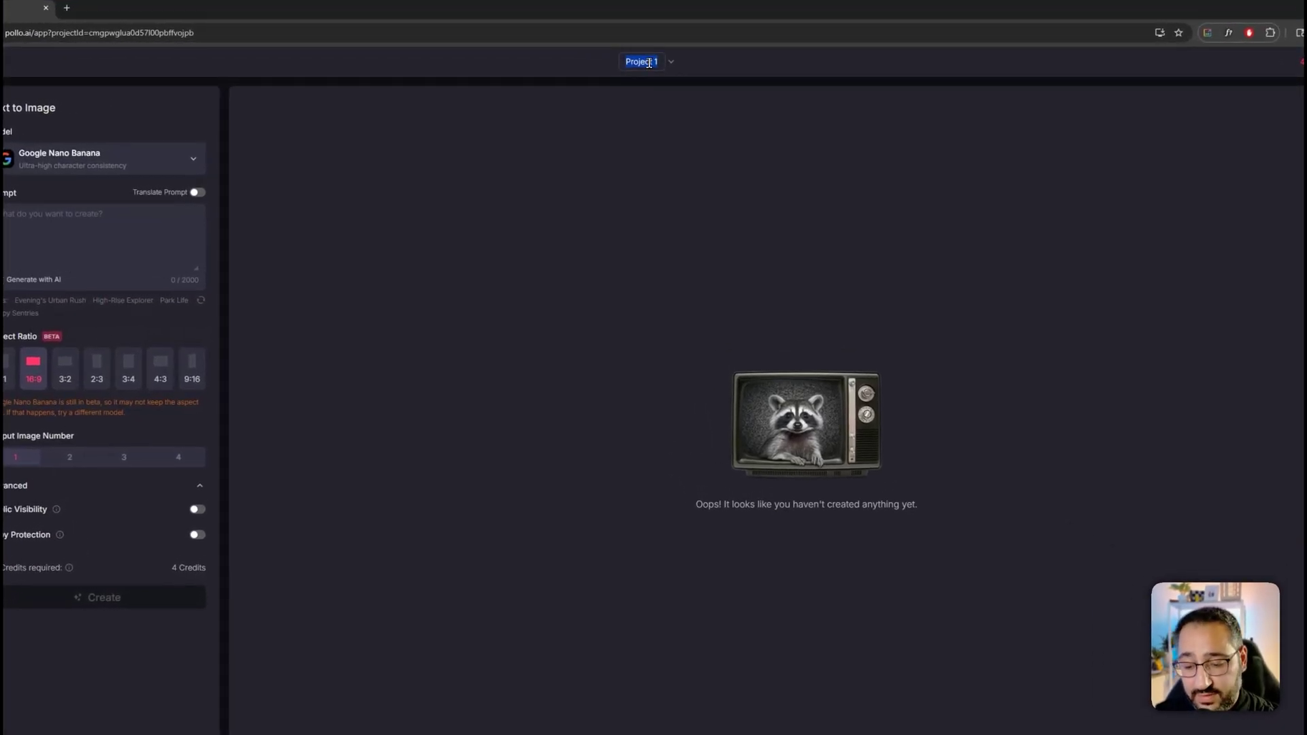
text(Pollo)
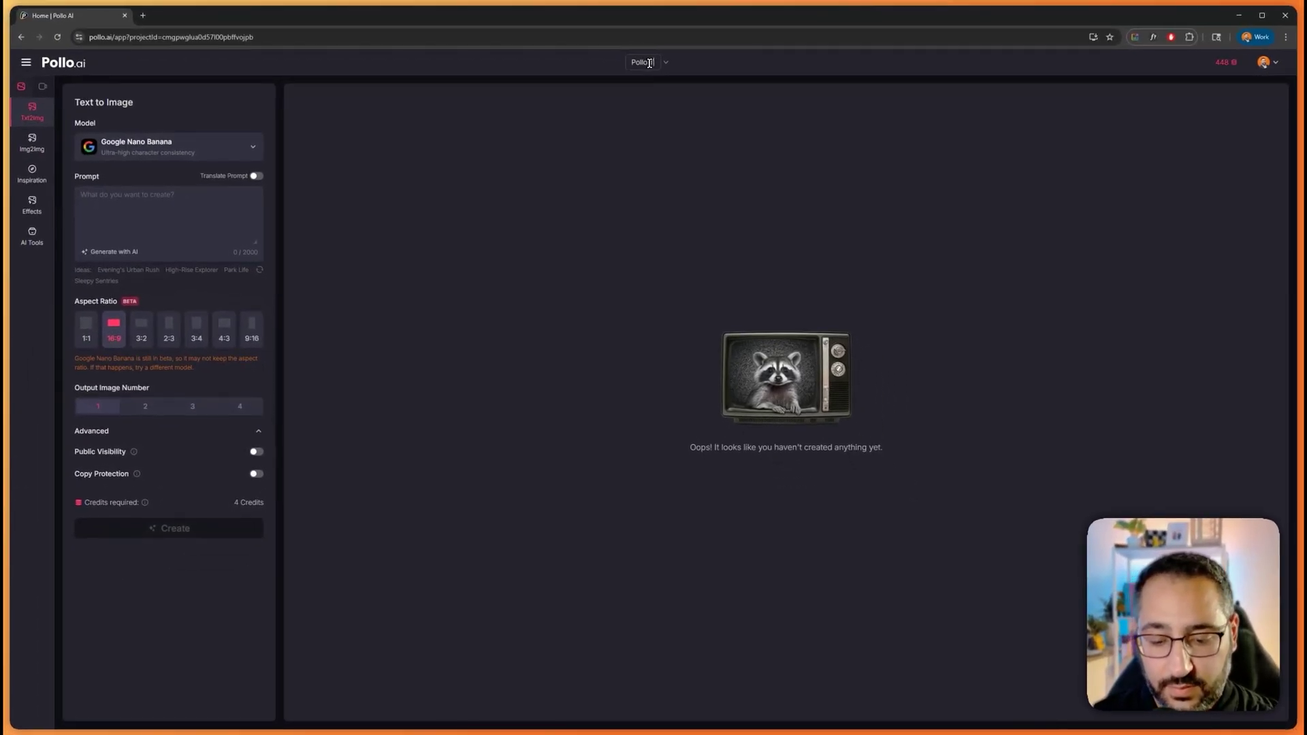
text( Turotial)
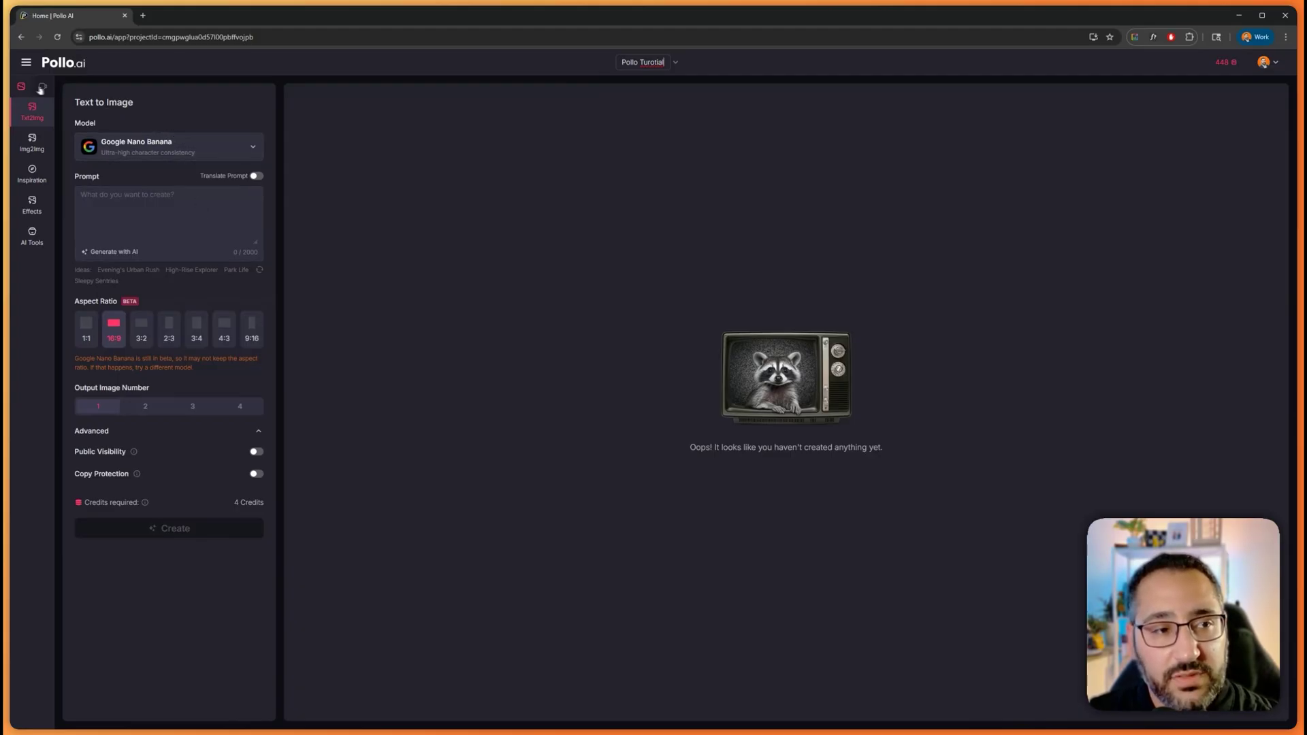
click(198, 146)
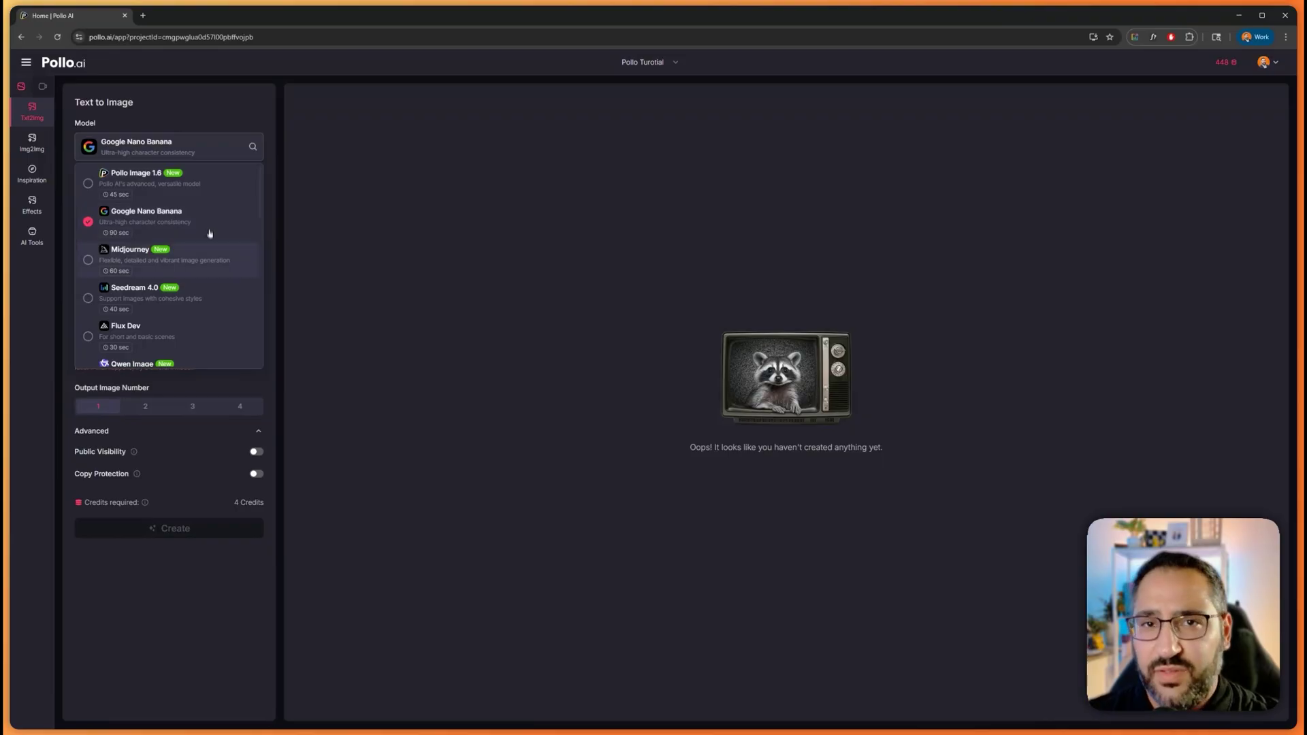
scroll(203, 296, down, 1)
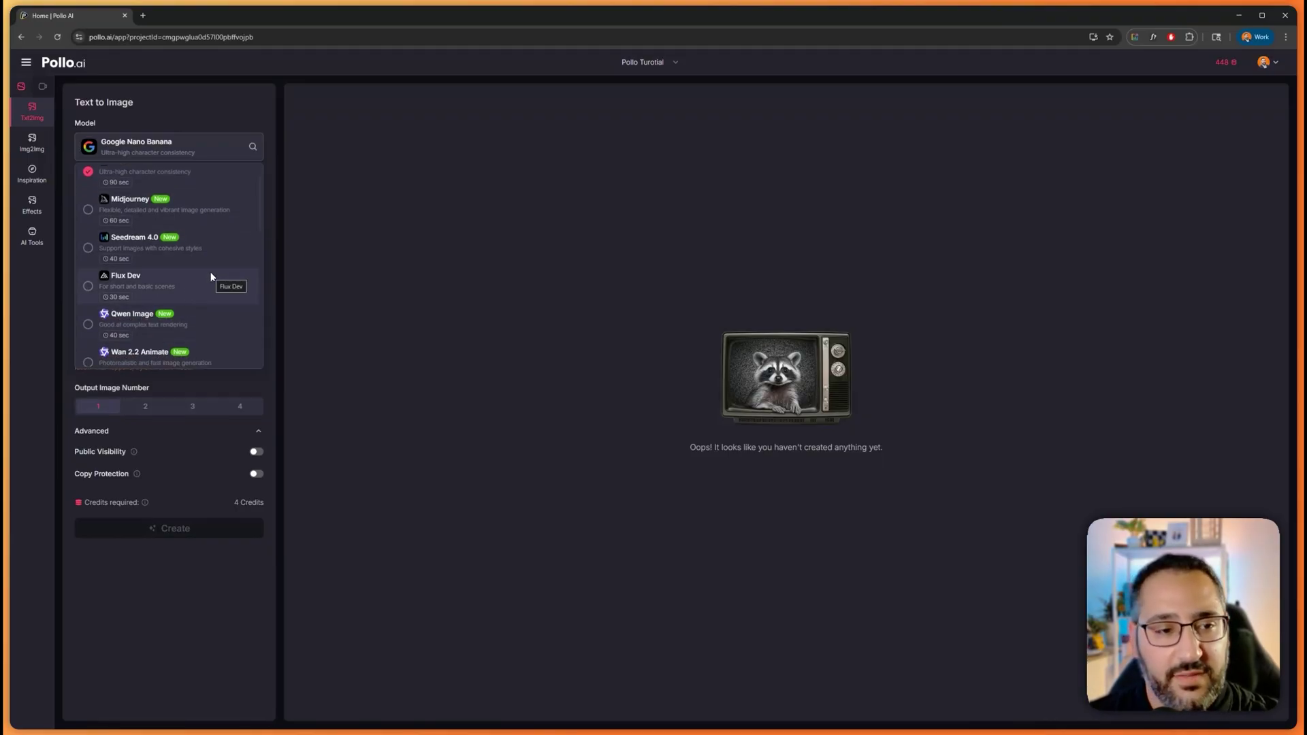
scroll(211, 278, down, 3)
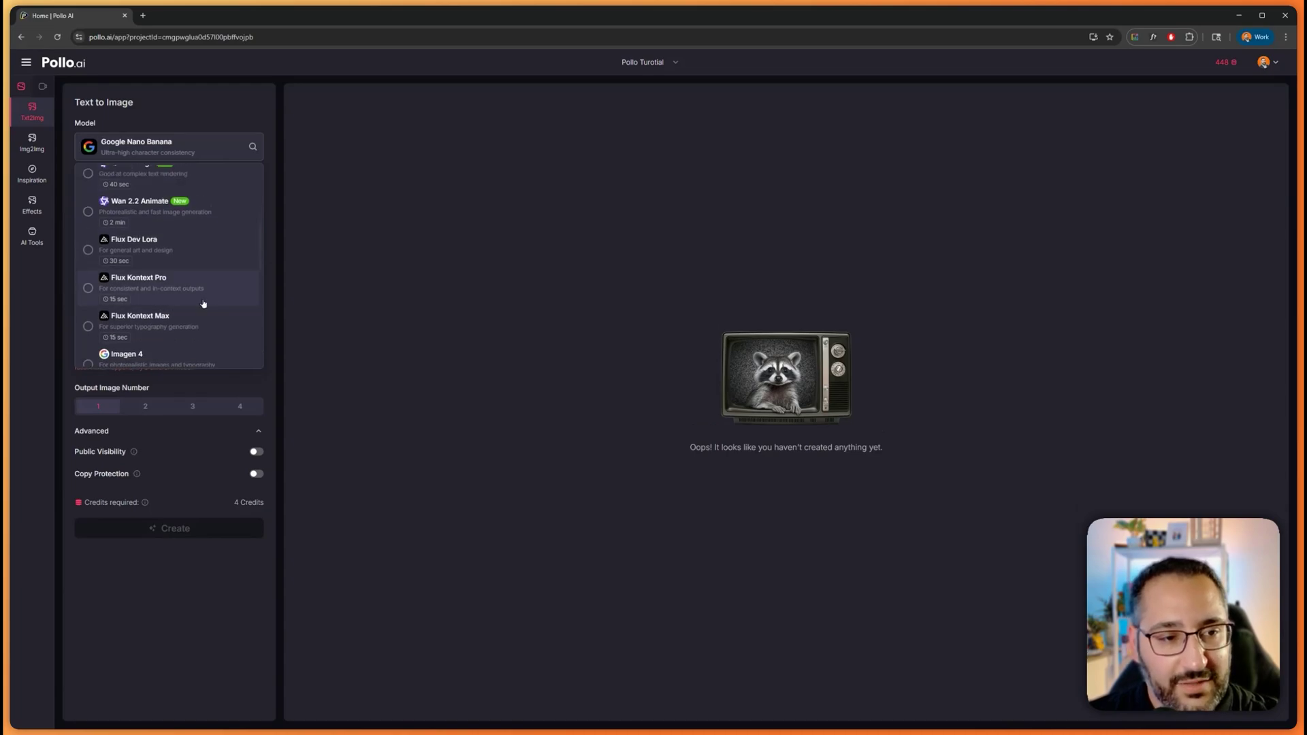
scroll(194, 261, down, 1)
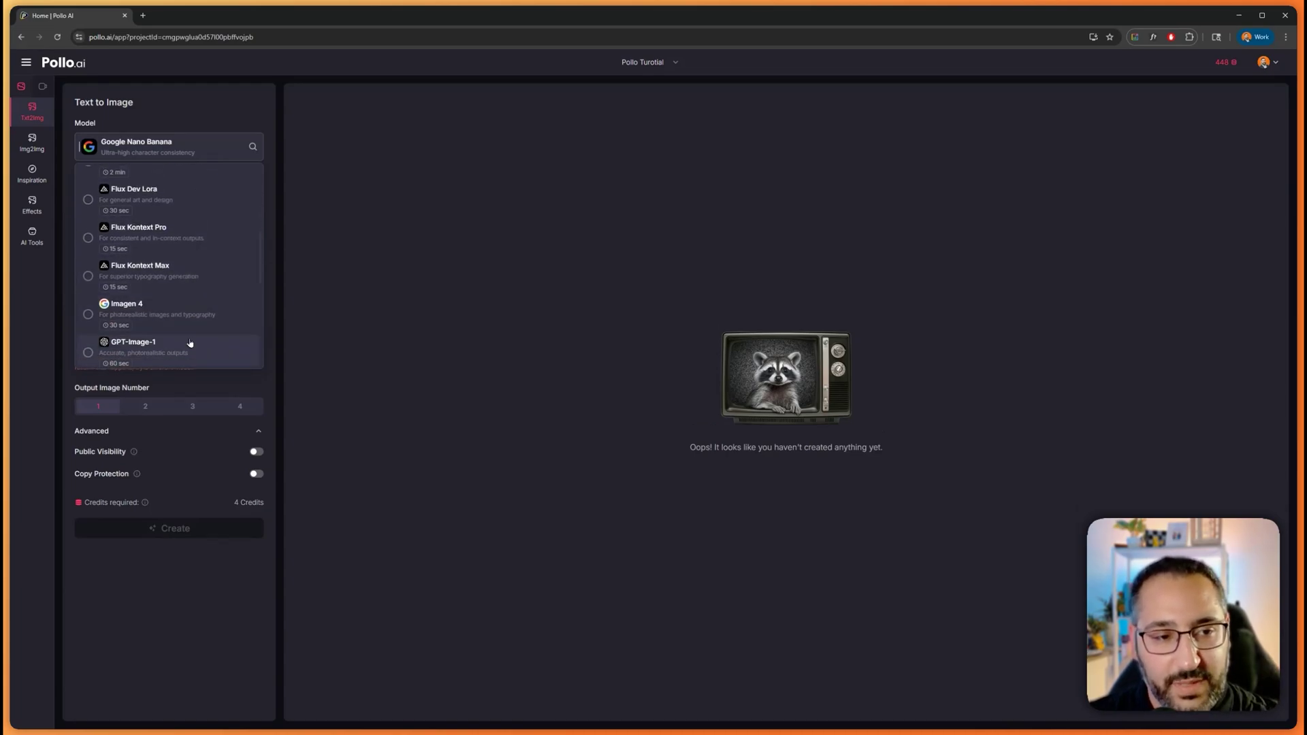
scroll(191, 340, down, 1)
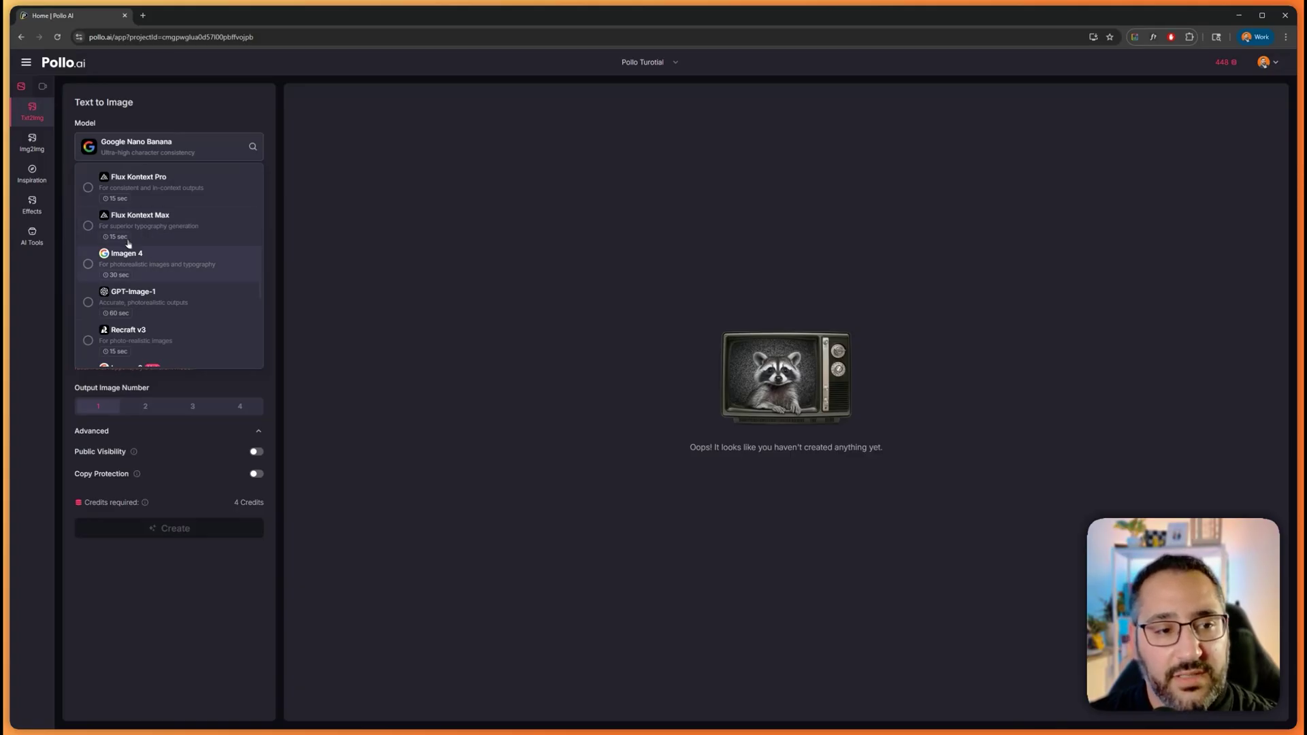
scroll(197, 272, up, 3)
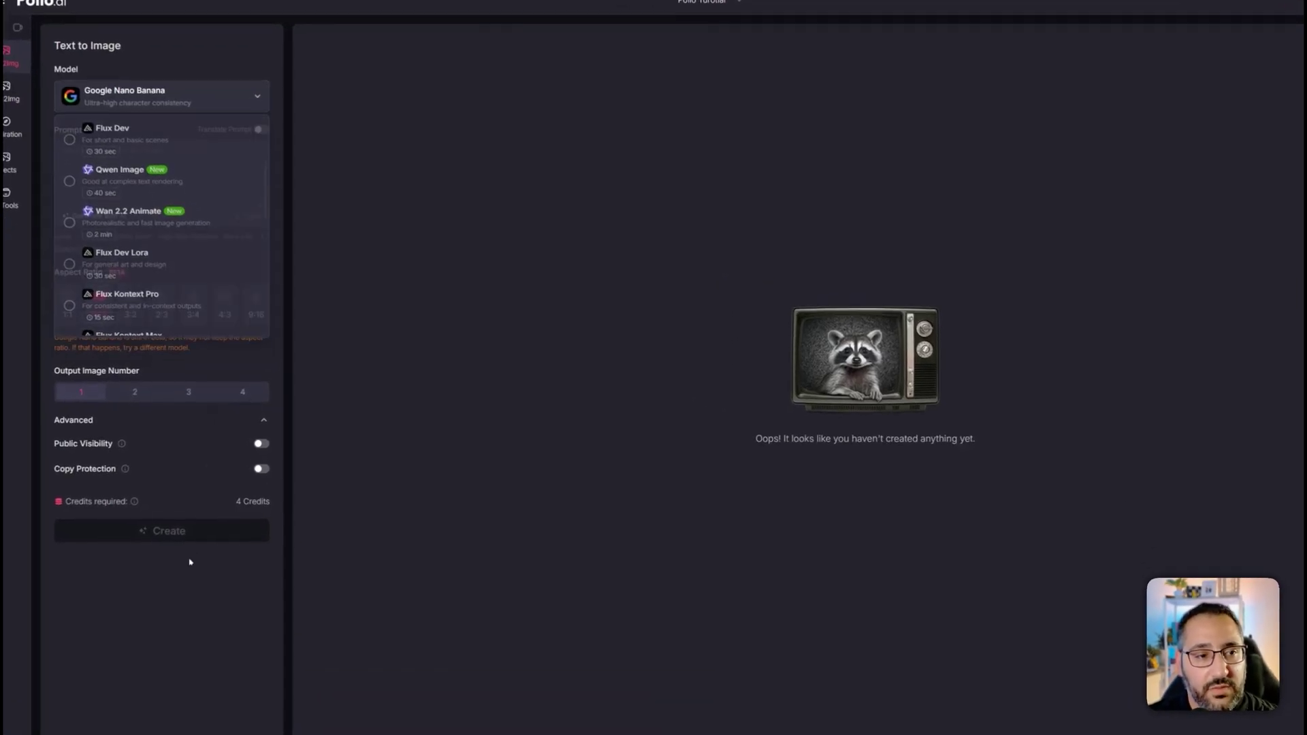
click(188, 556)
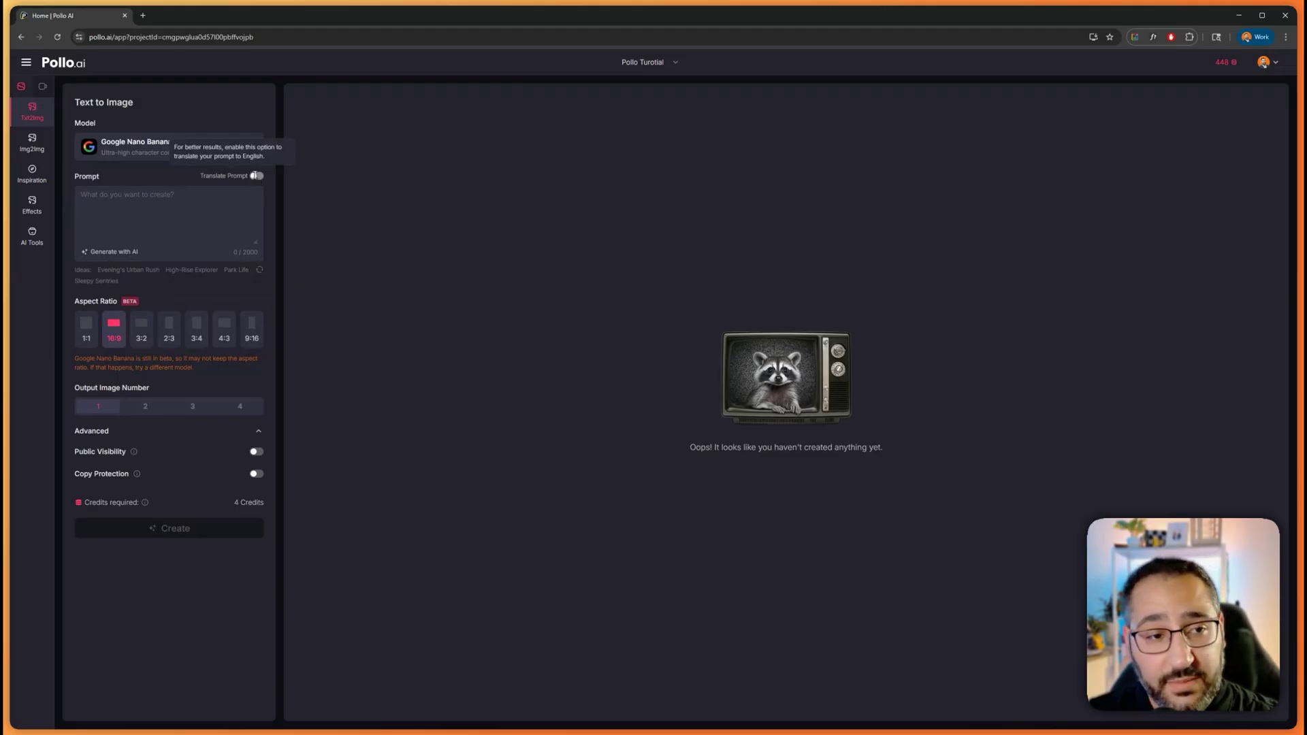
- Have AI expand 'modern interior in california' into a prompt, keeping the first coastal living-room suggestion
click(175, 212)
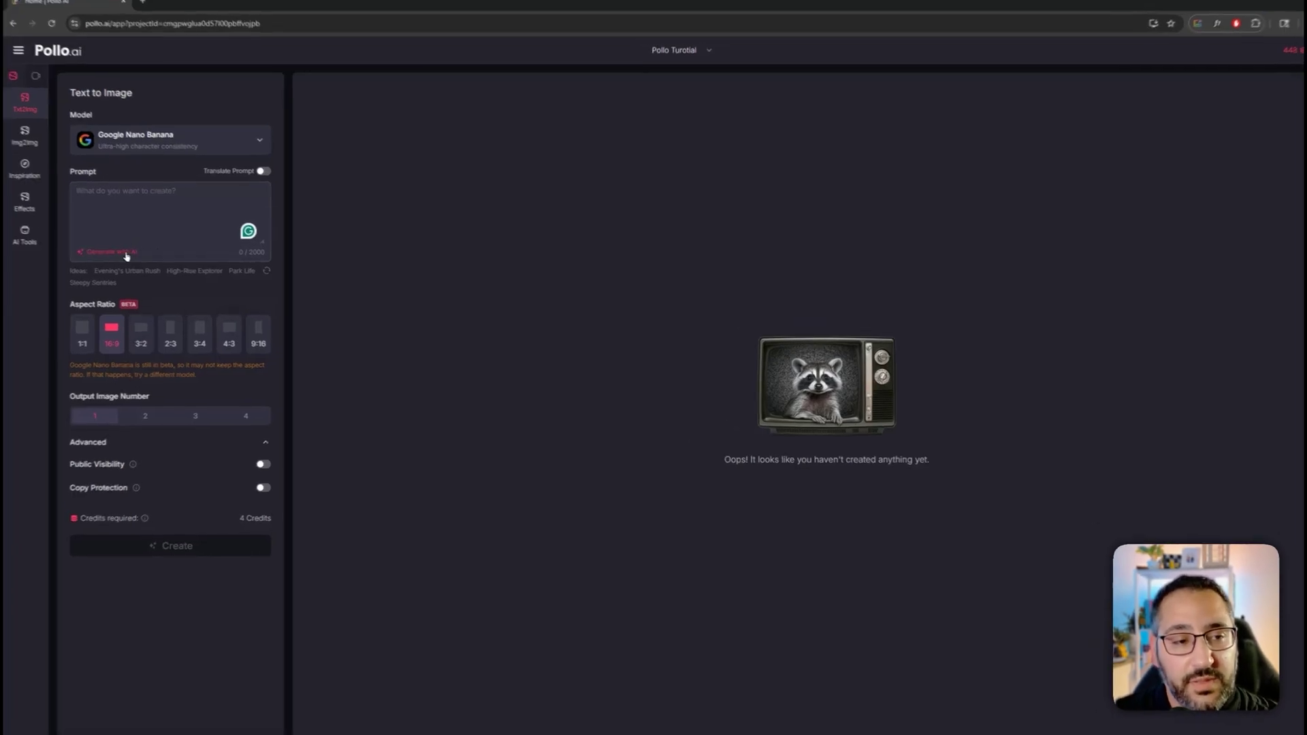
click(127, 253)
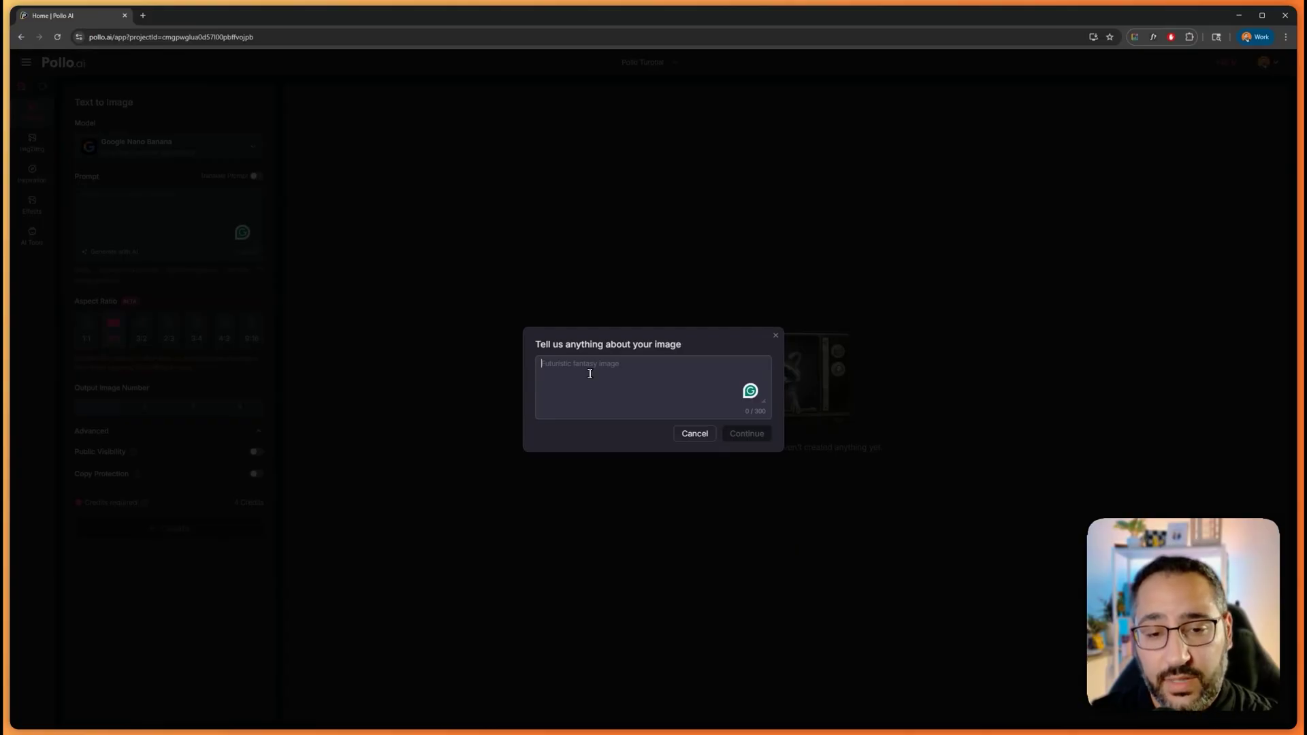
text(mode)
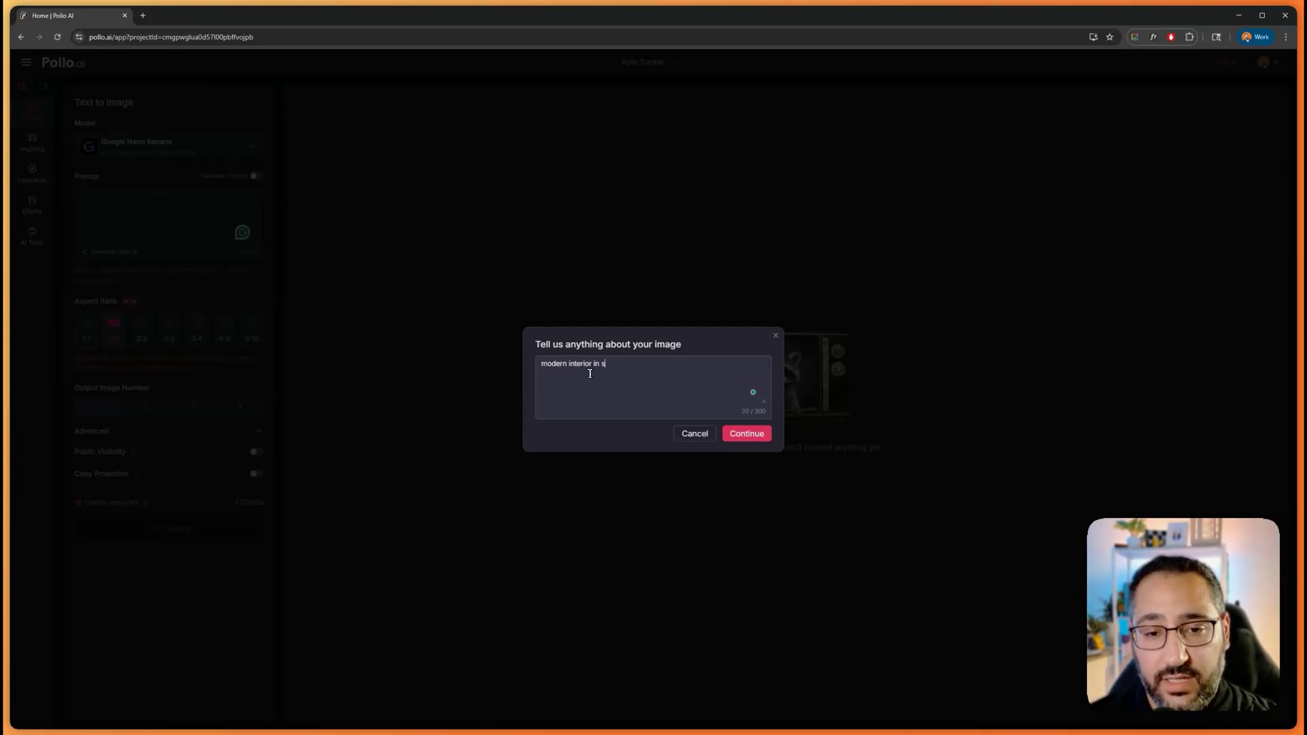
text(rn interior in california)
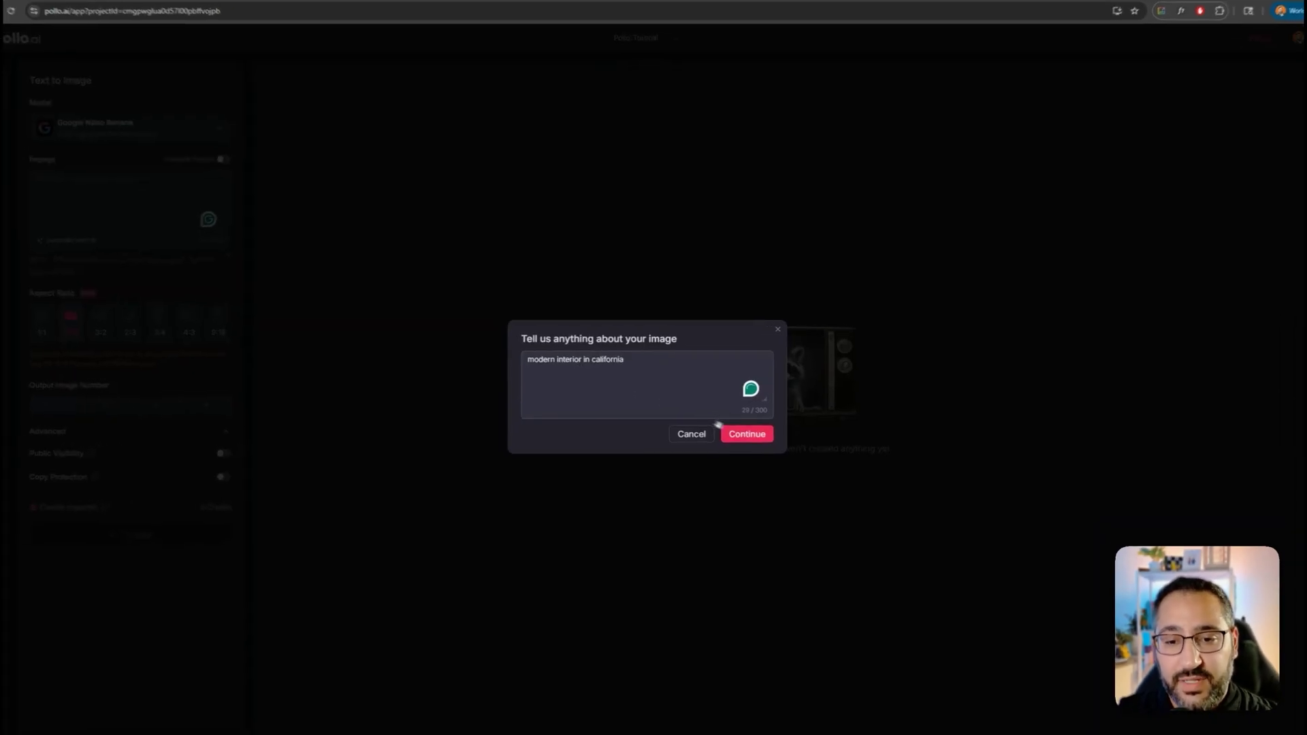
click(746, 433)
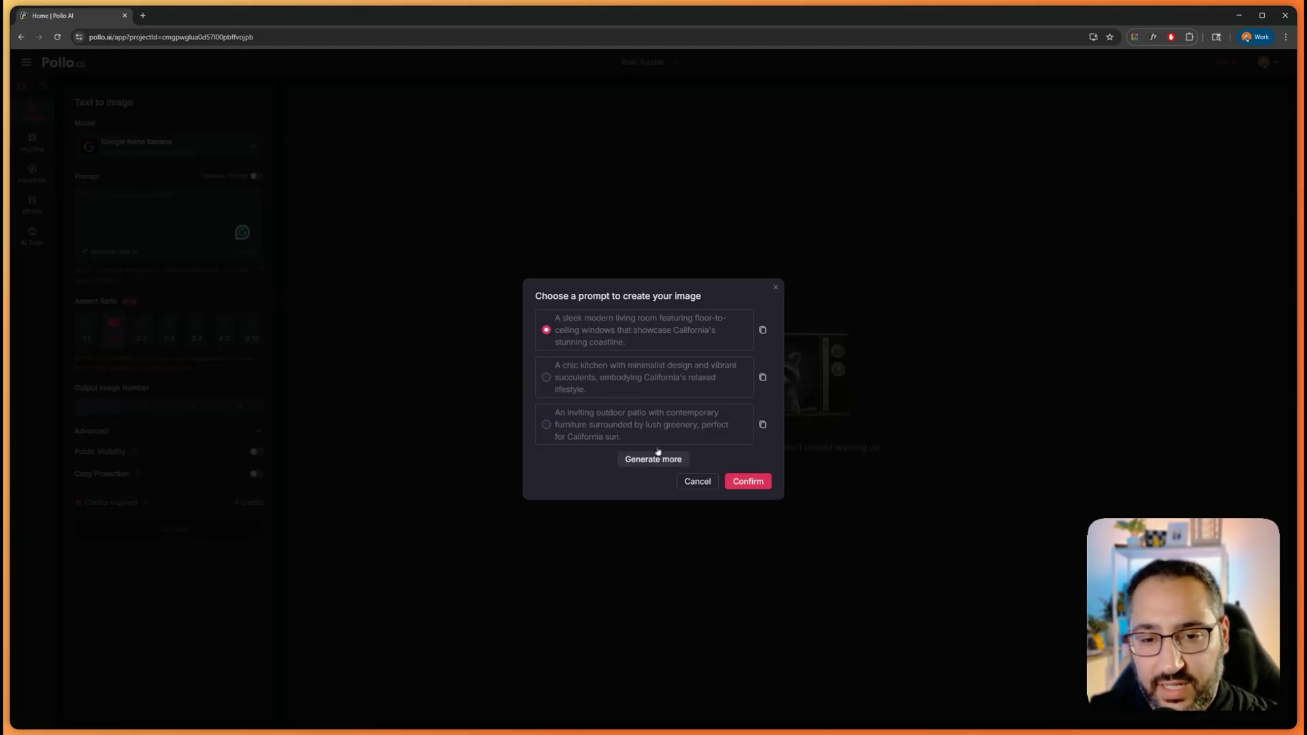
click(751, 483)
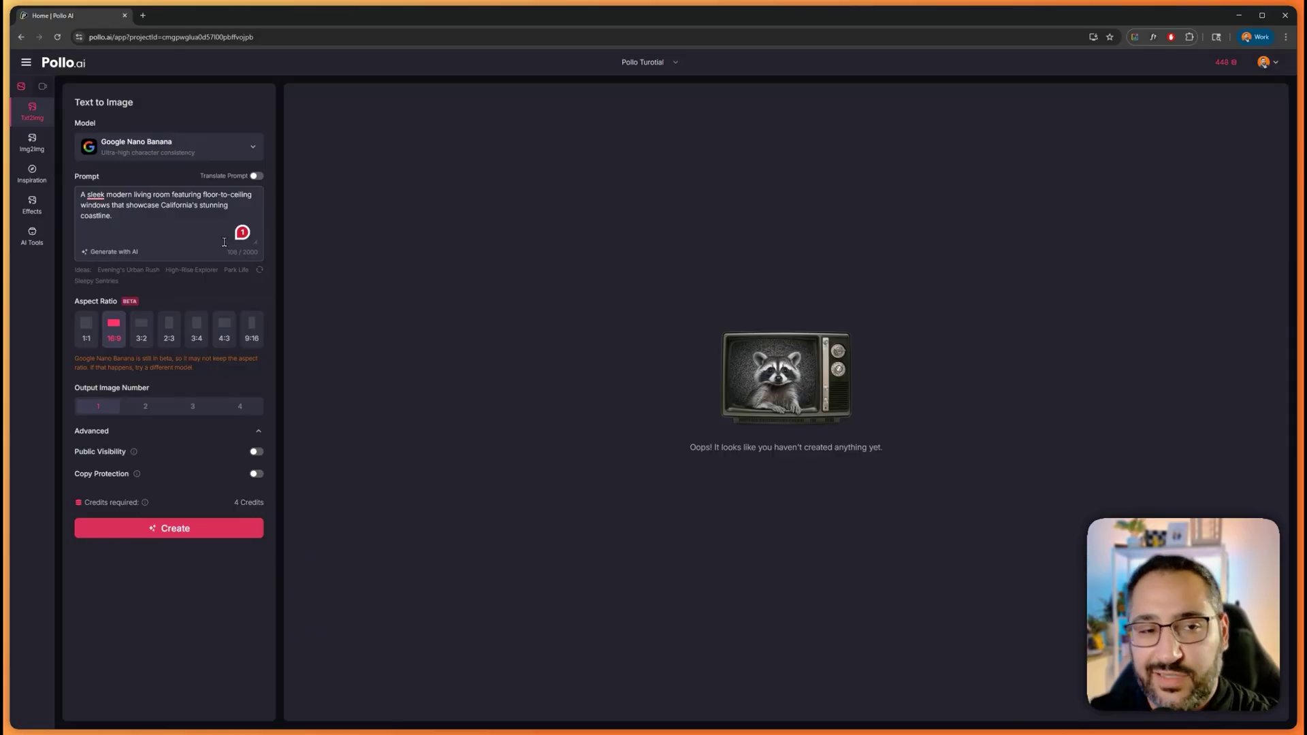
- Set Output Image Number to 2 and generate the 16:9 living-room images
click(87, 326)
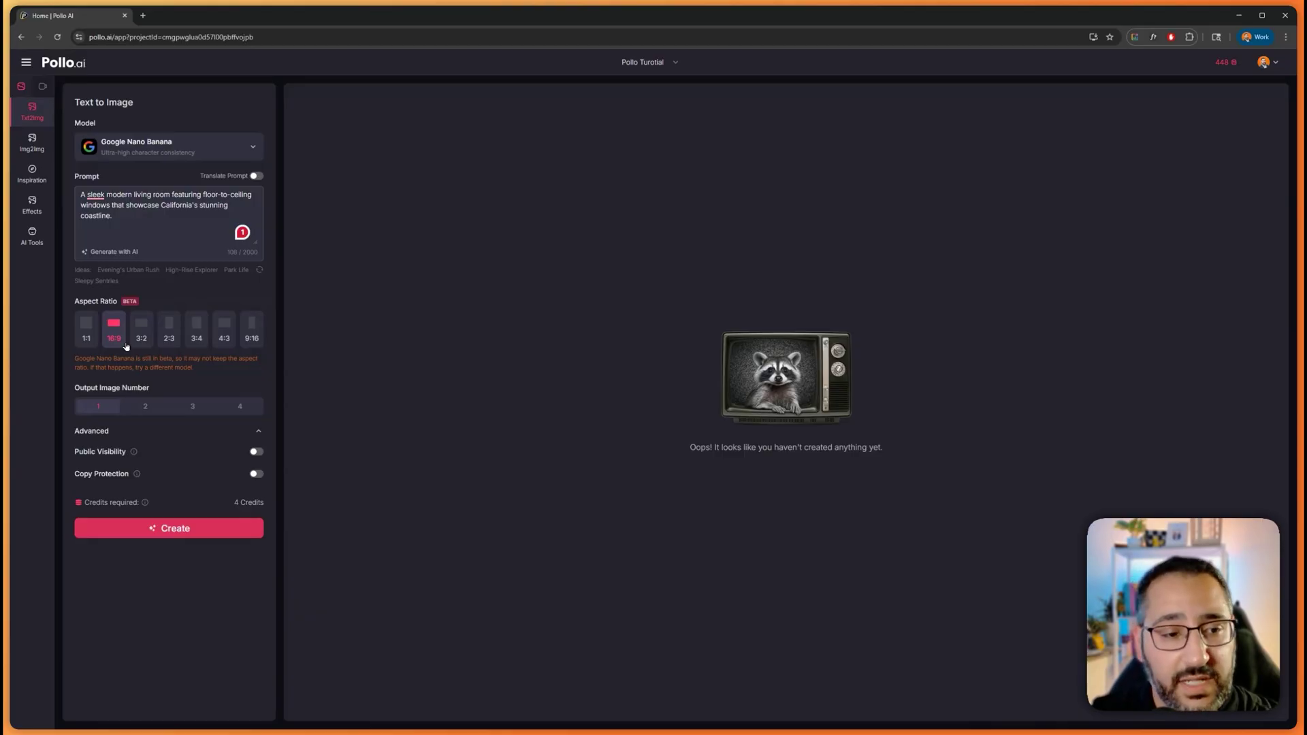
click(139, 408)
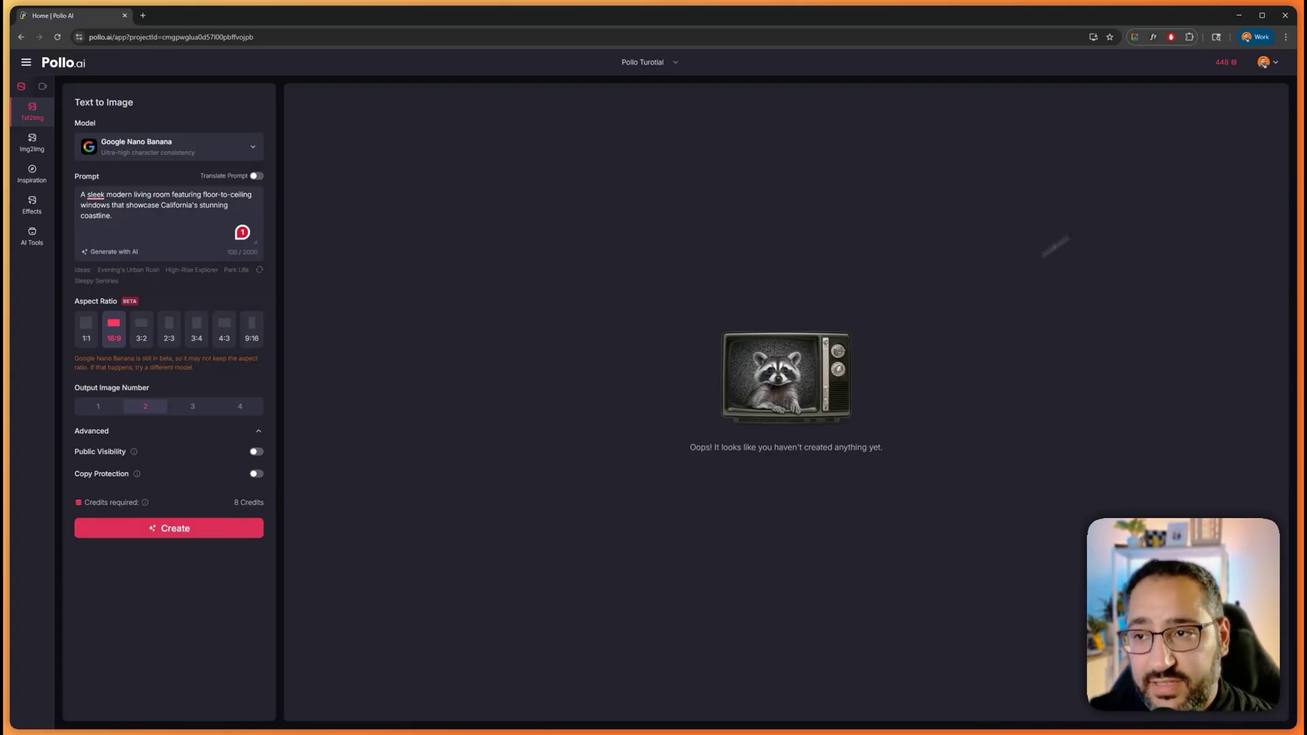
click(183, 530)
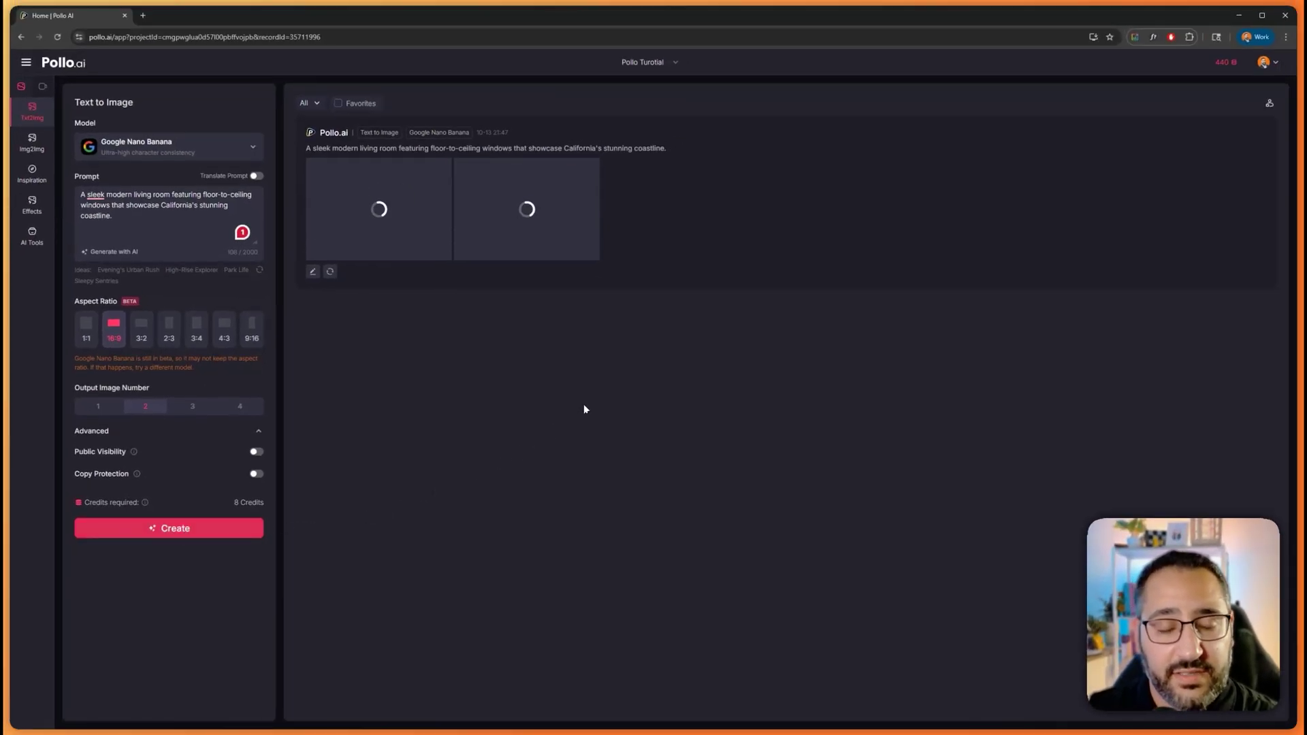
- Inspect the first living-room image's prompt, model, 16:9 size (1344 × 768) and project
click(379, 198)
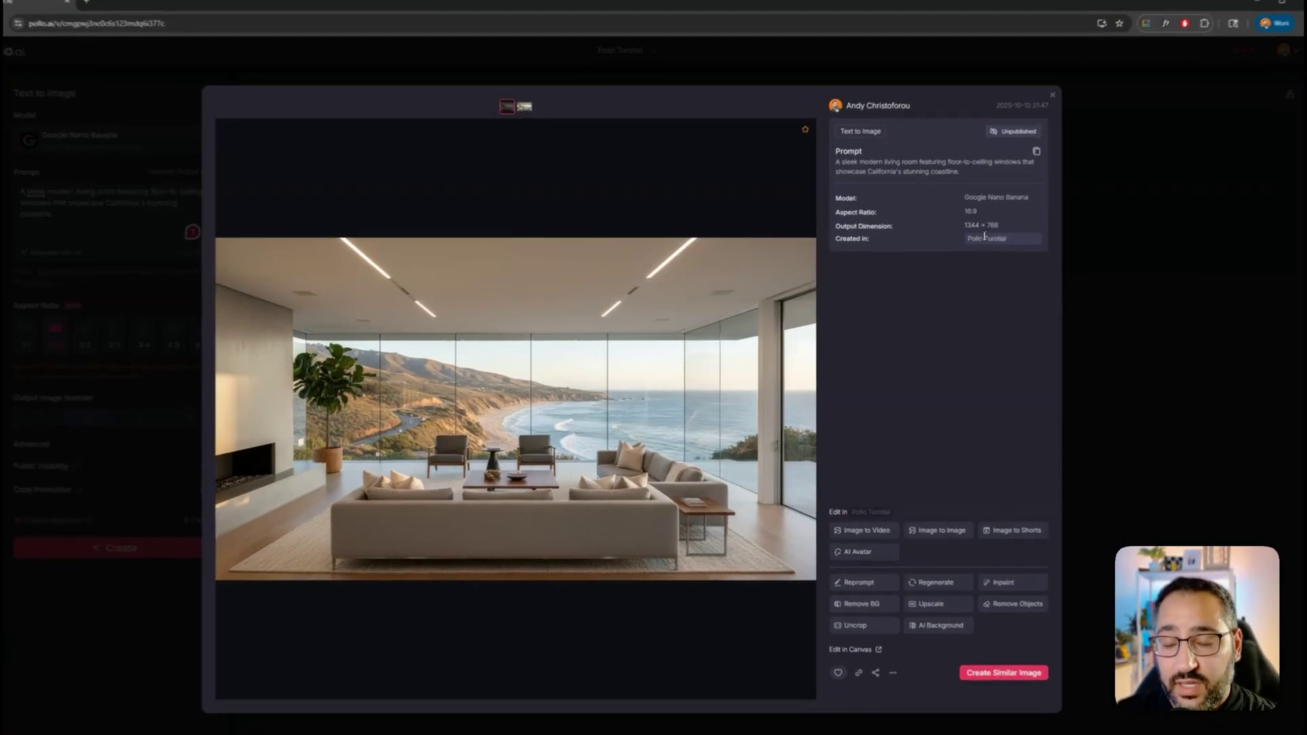
drag(1005, 238, 984, 239)
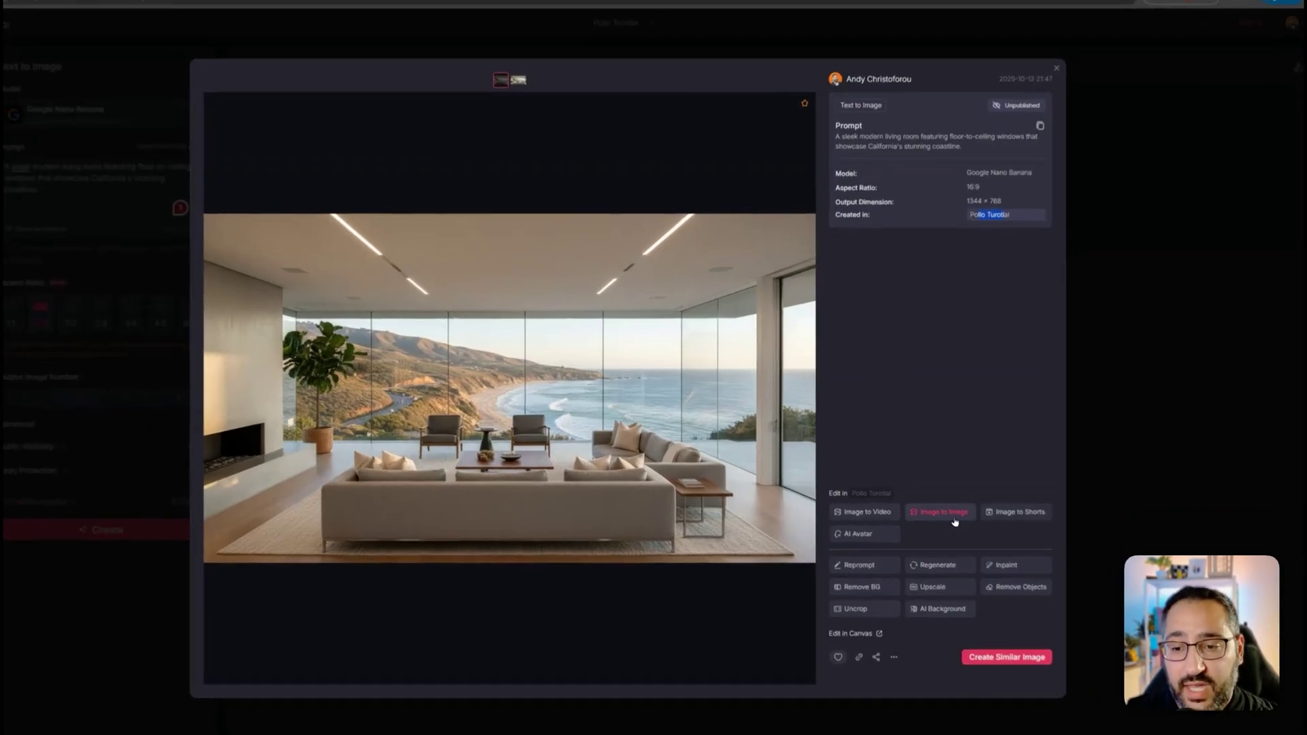
- Restyle the living-room image in Image to Image with 'make this a dark gloomy rainy day'
click(943, 512)
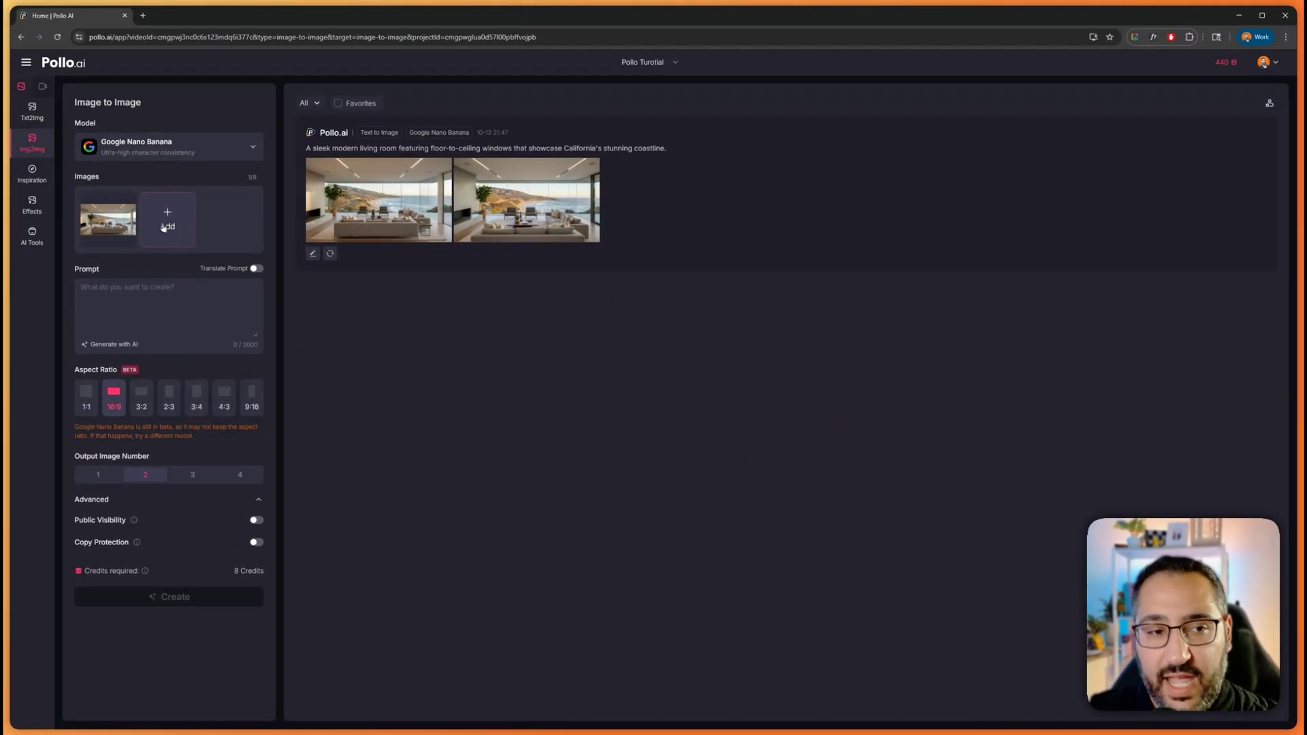
click(169, 299)
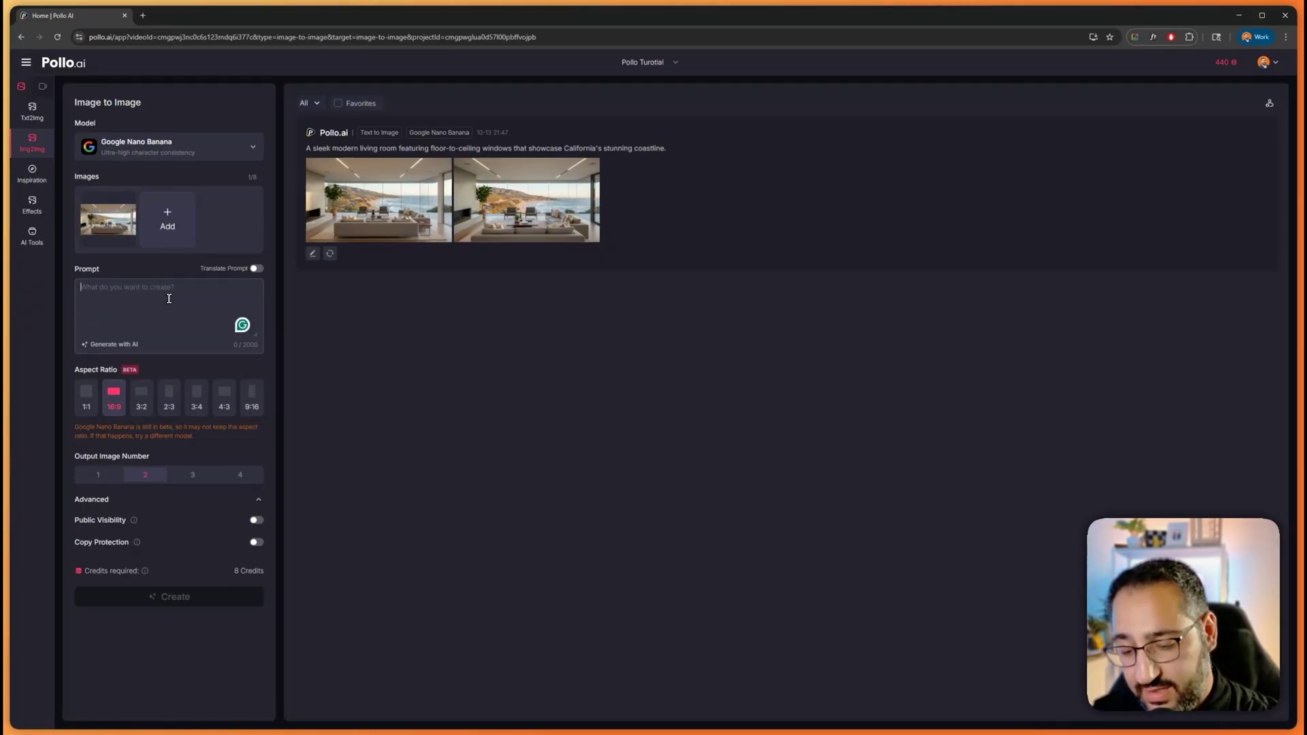
text(make this a dark gloomy rainy day)
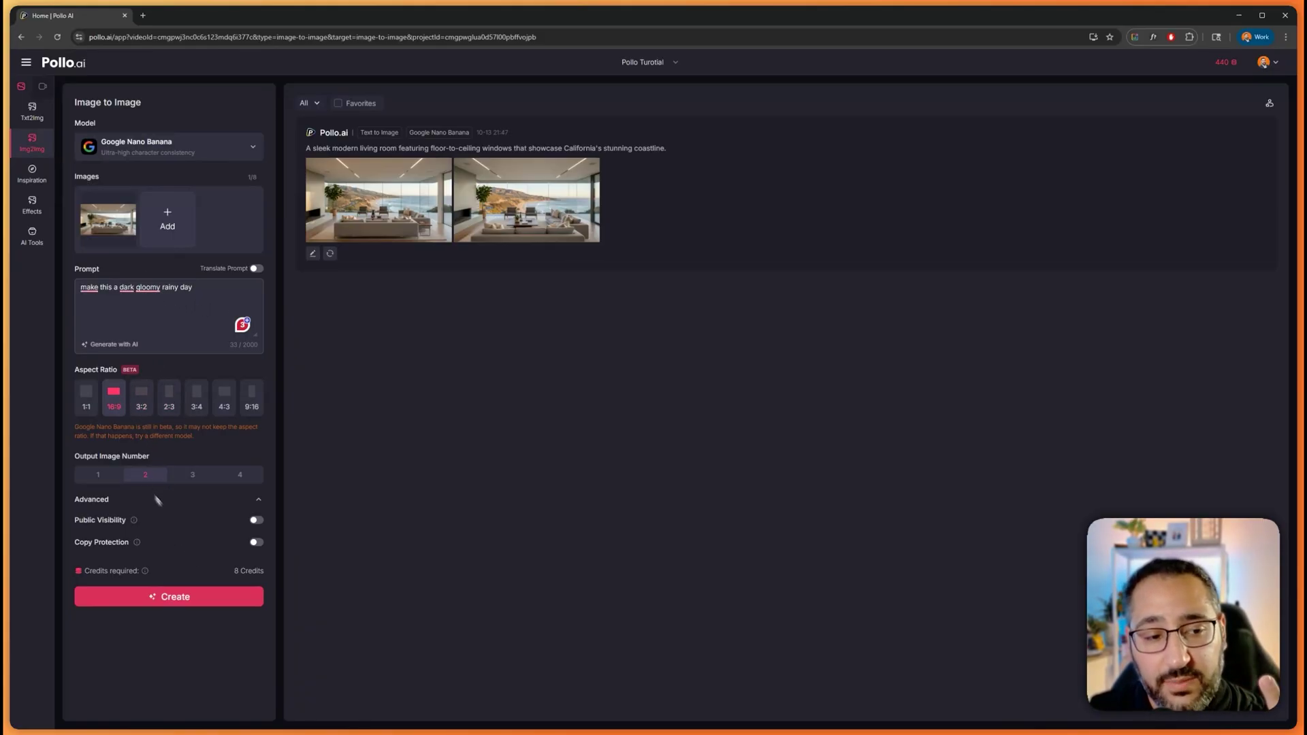
click(208, 597)
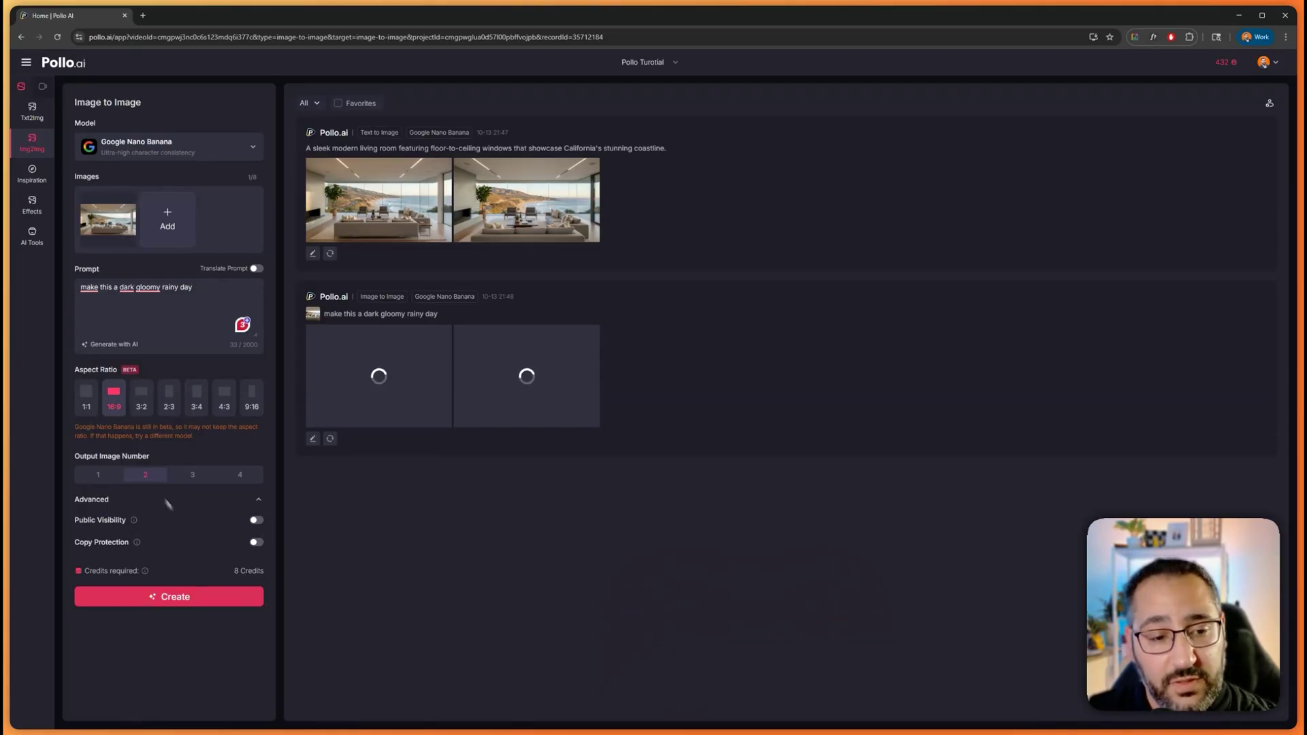
- Set Output Image Number to 1 for future runs
click(240, 475)
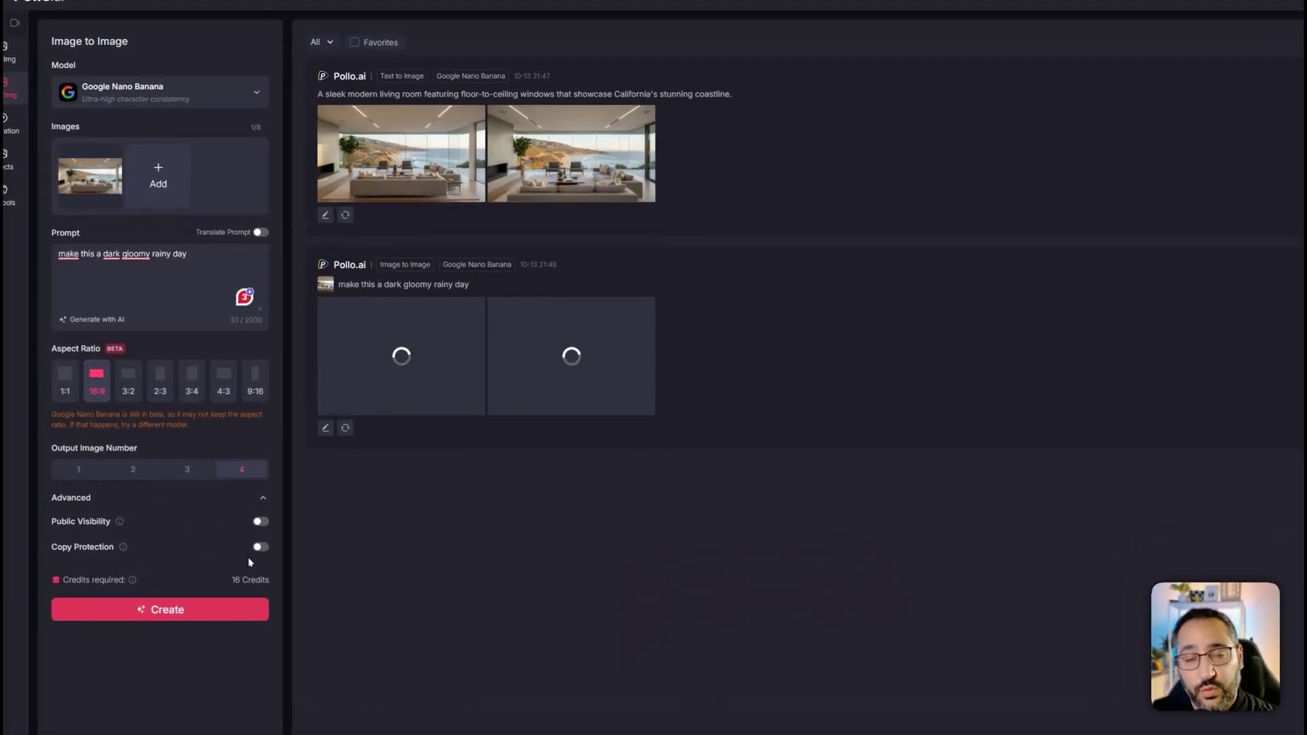
click(133, 469)
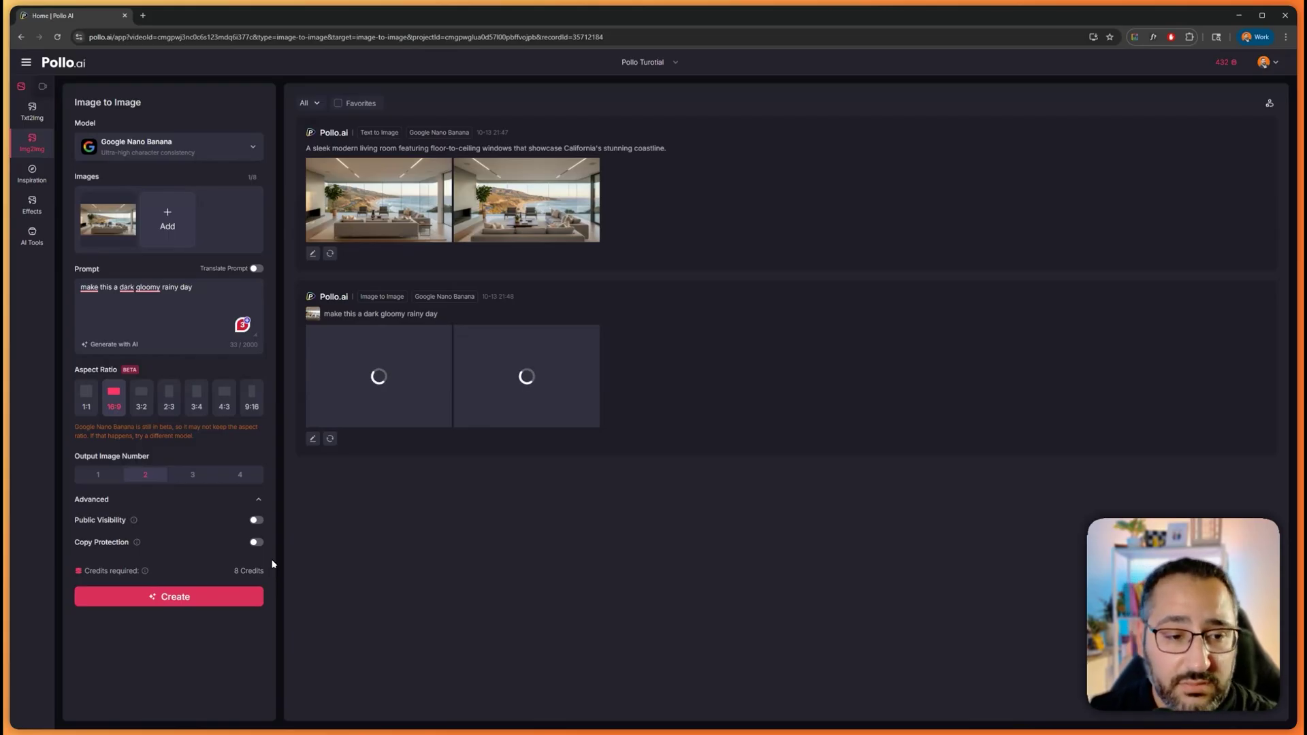
click(98, 474)
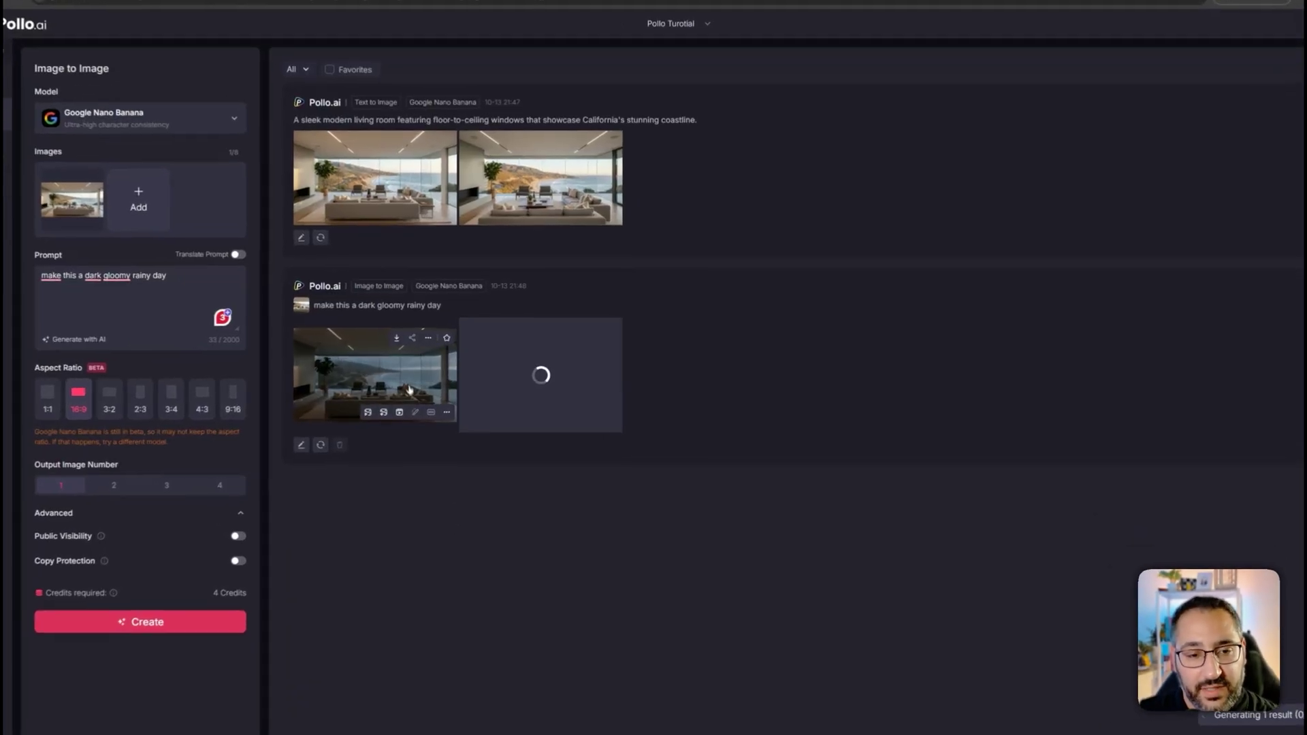
- Open the first rainy living-room result in the detail view
click(379, 375)
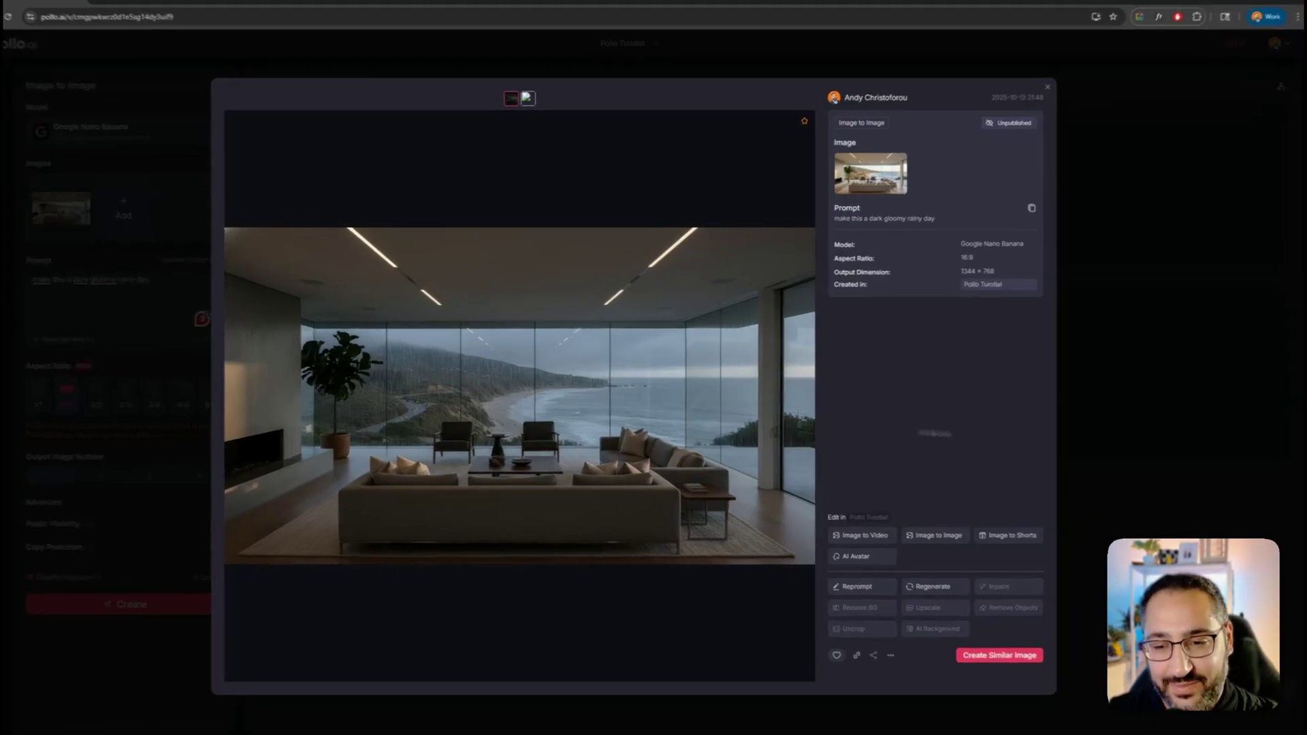
key(Escape)
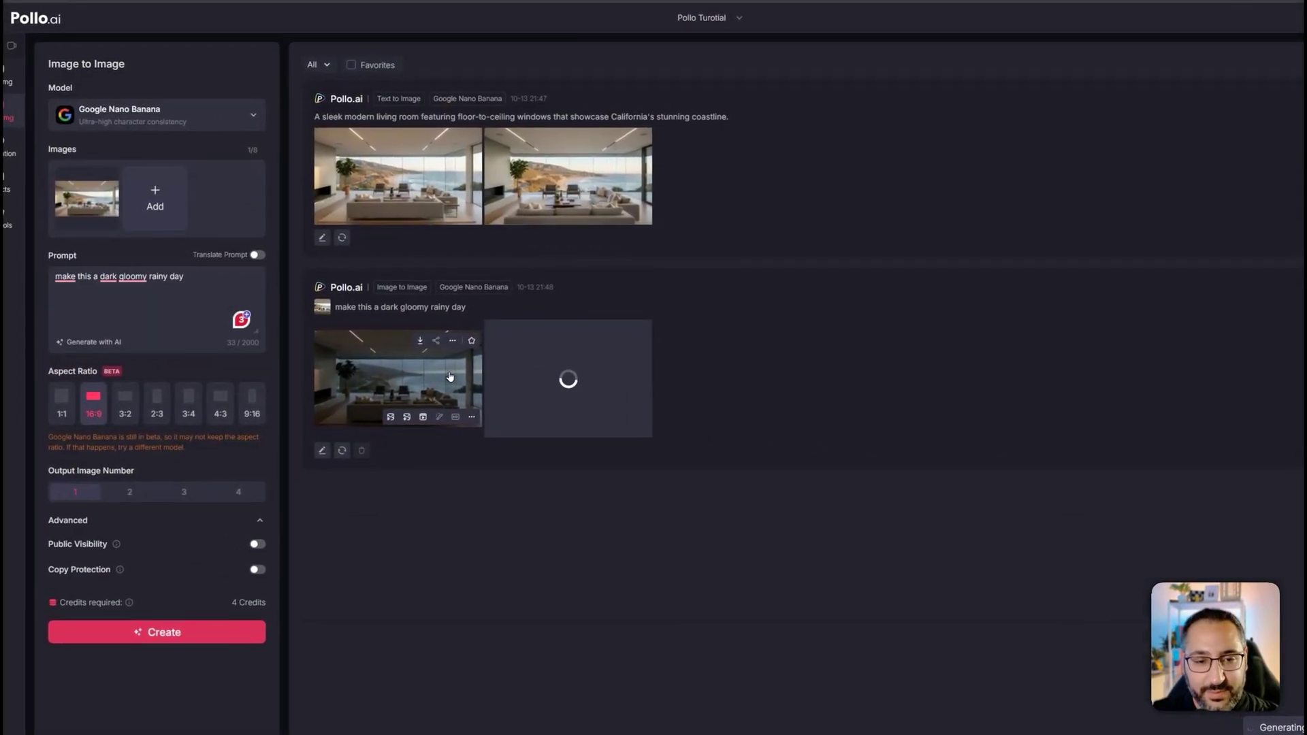
click(426, 389)
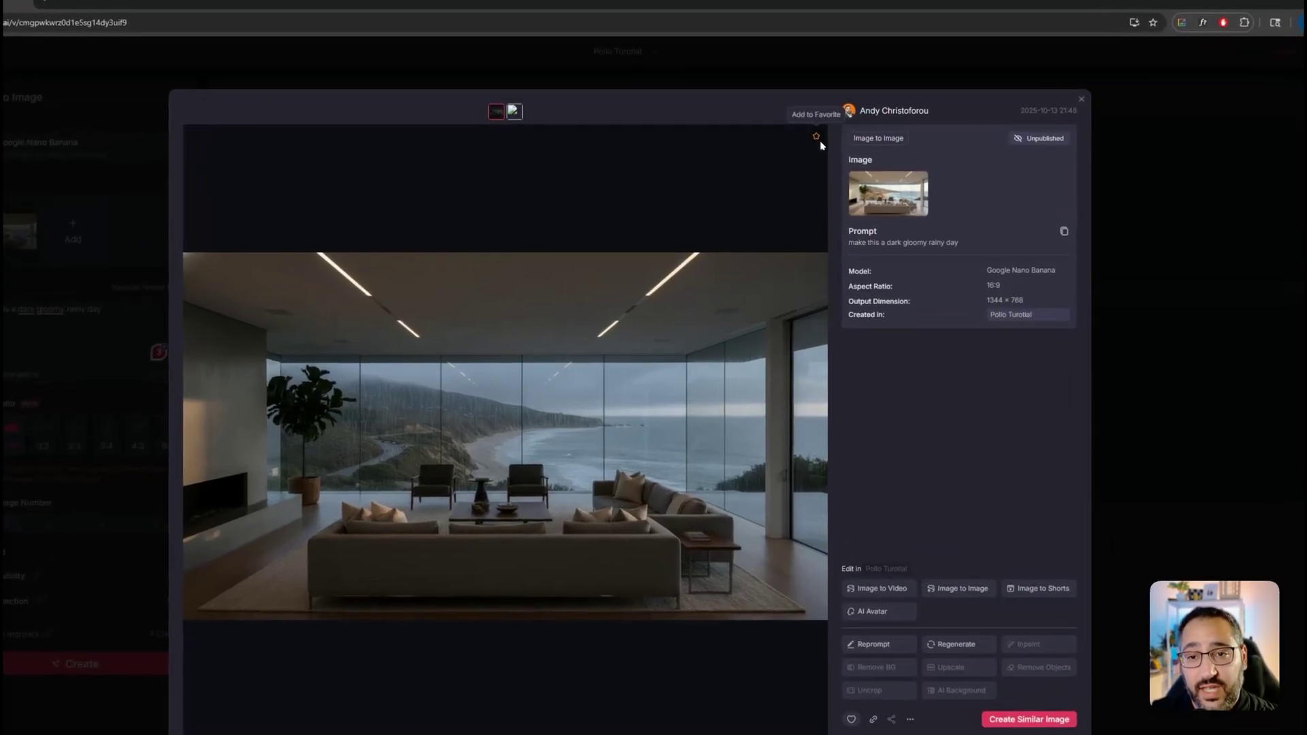
- Favourite the rainy living-room image and filter the feed to Favorites only
click(817, 139)
click(1049, 192)
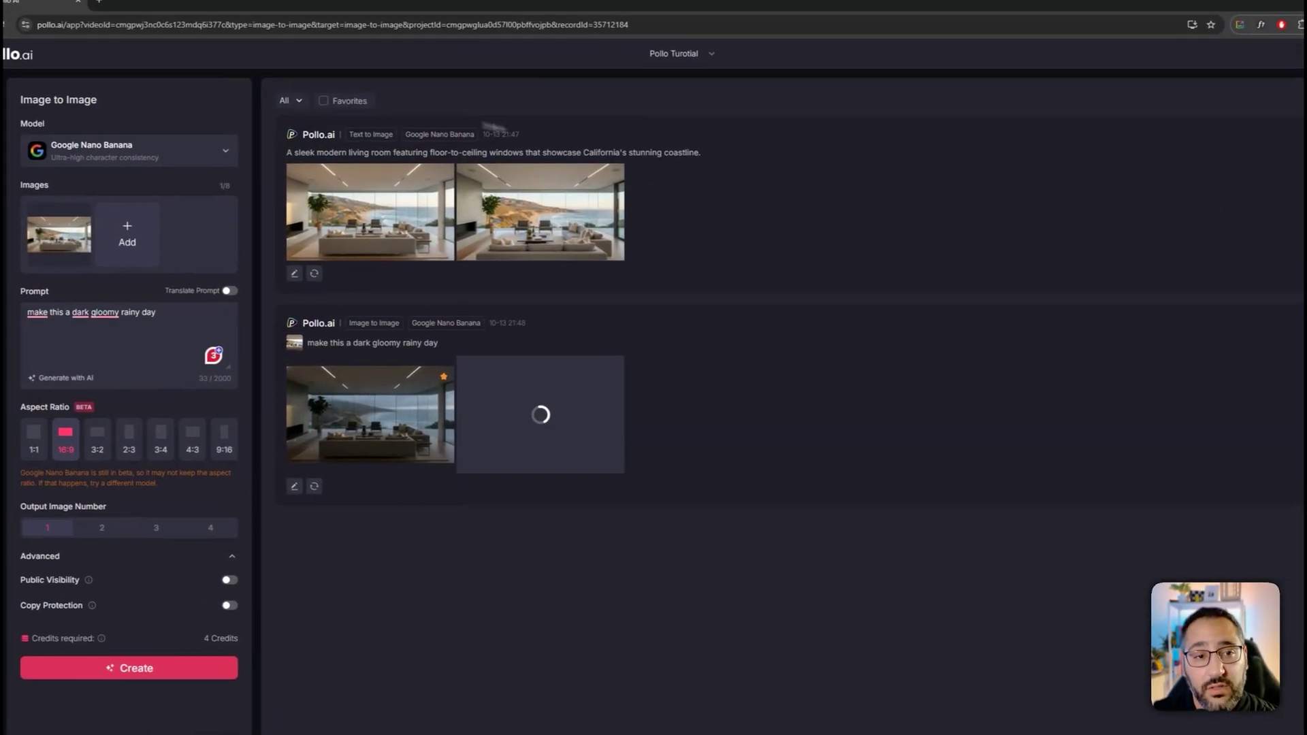
click(354, 106)
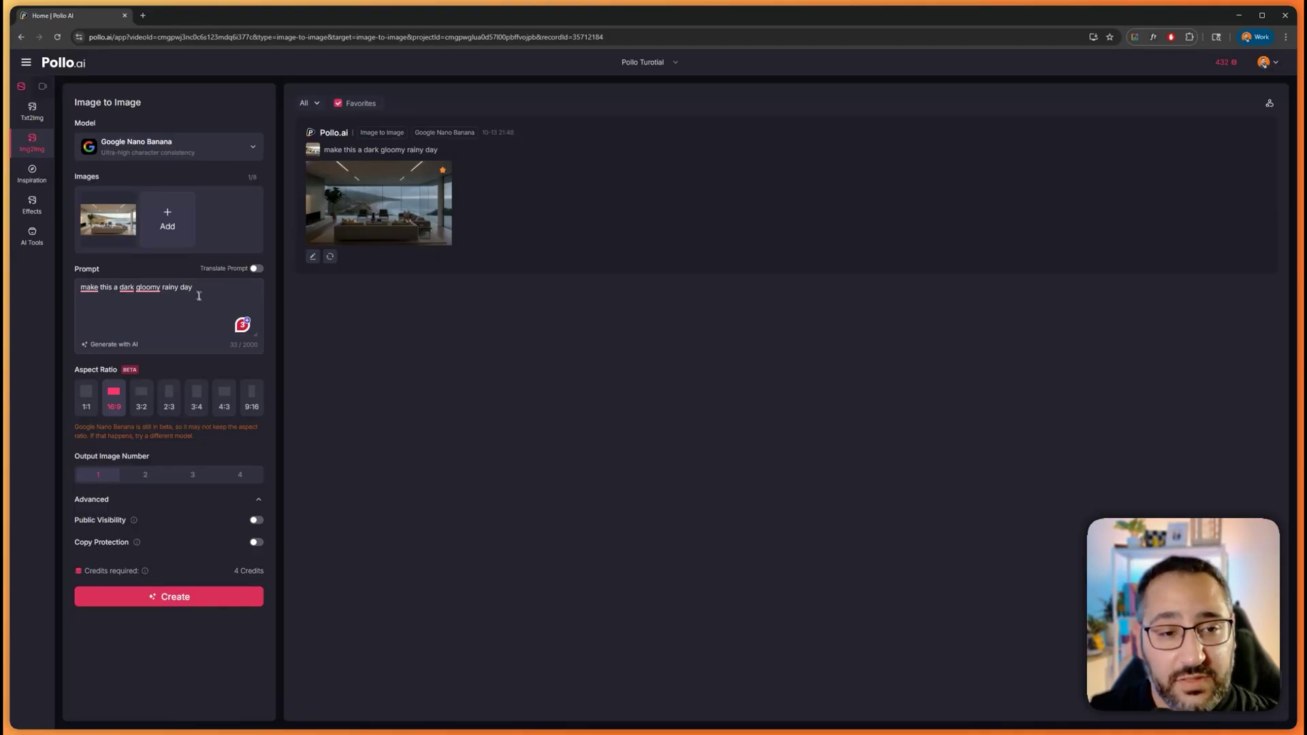
- Send the favourited rainy image to Image to Video and select standard Sora 2 rather than Sora 2 Pro
click(378, 203)
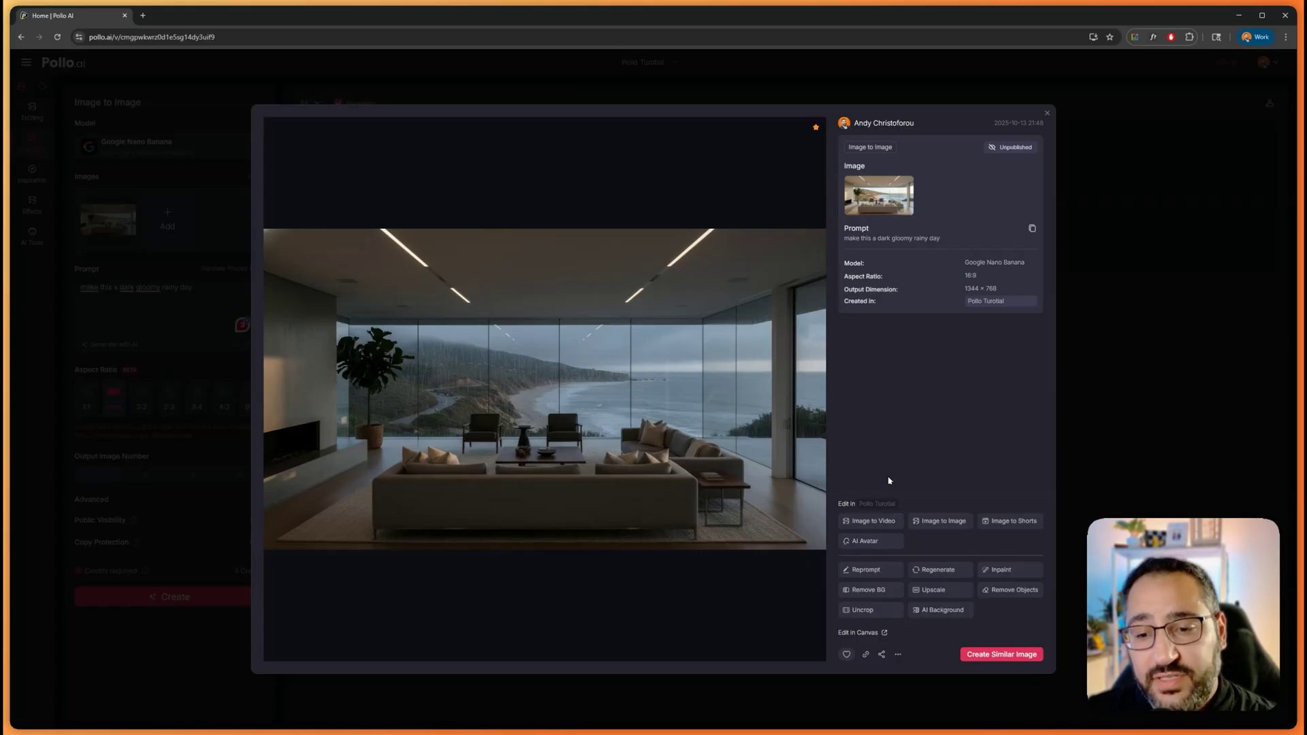
click(873, 521)
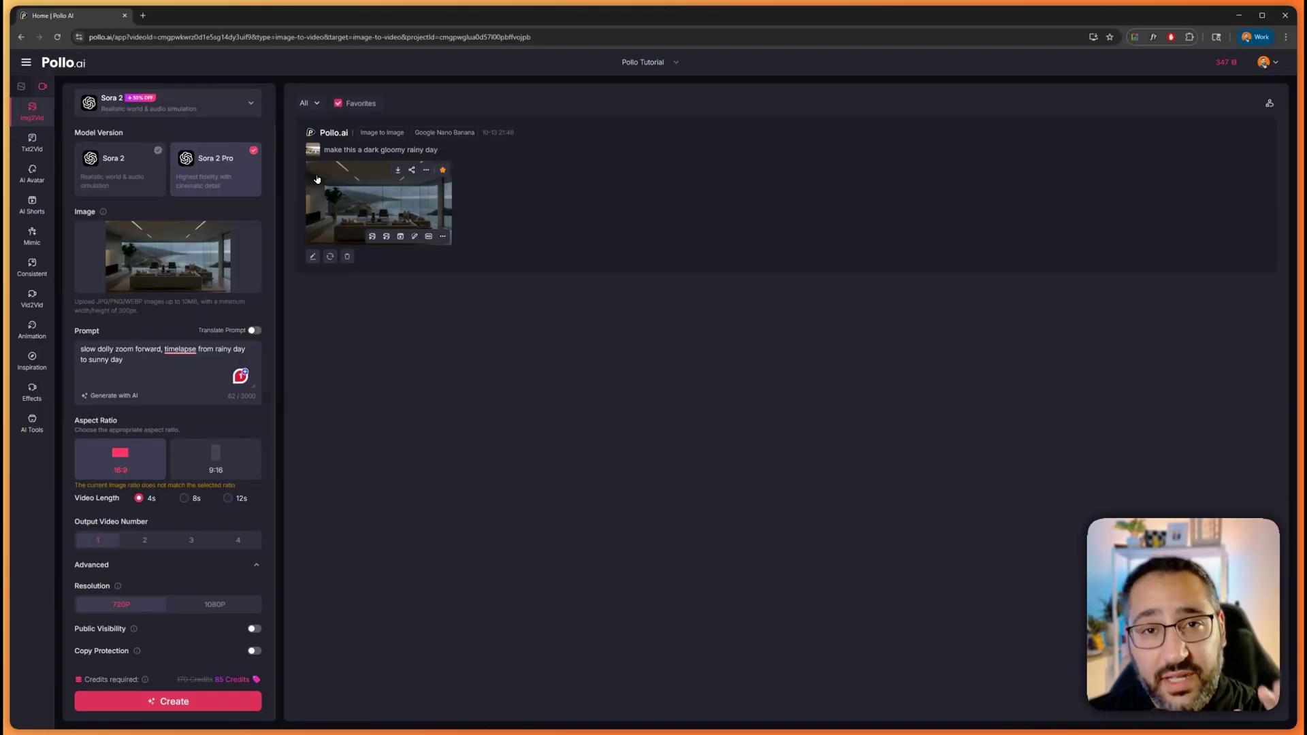
click(170, 103)
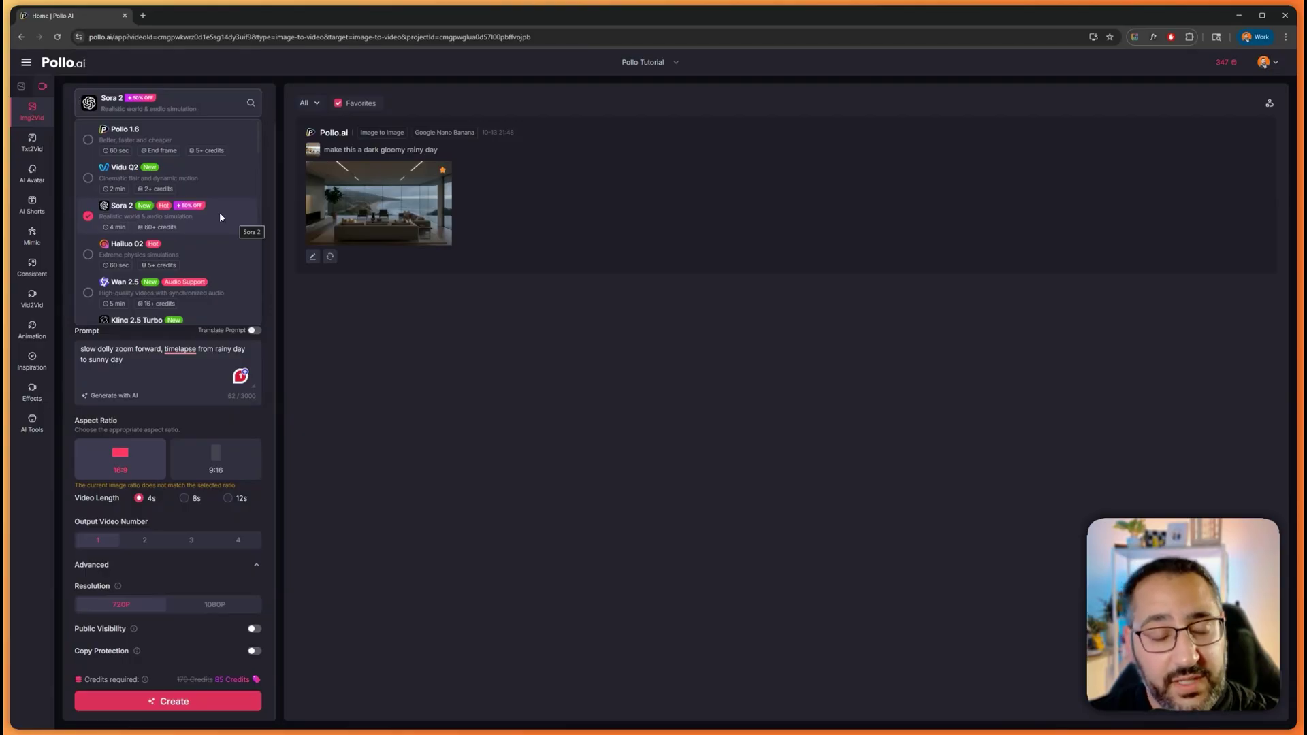
scroll(220, 213, down, 3)
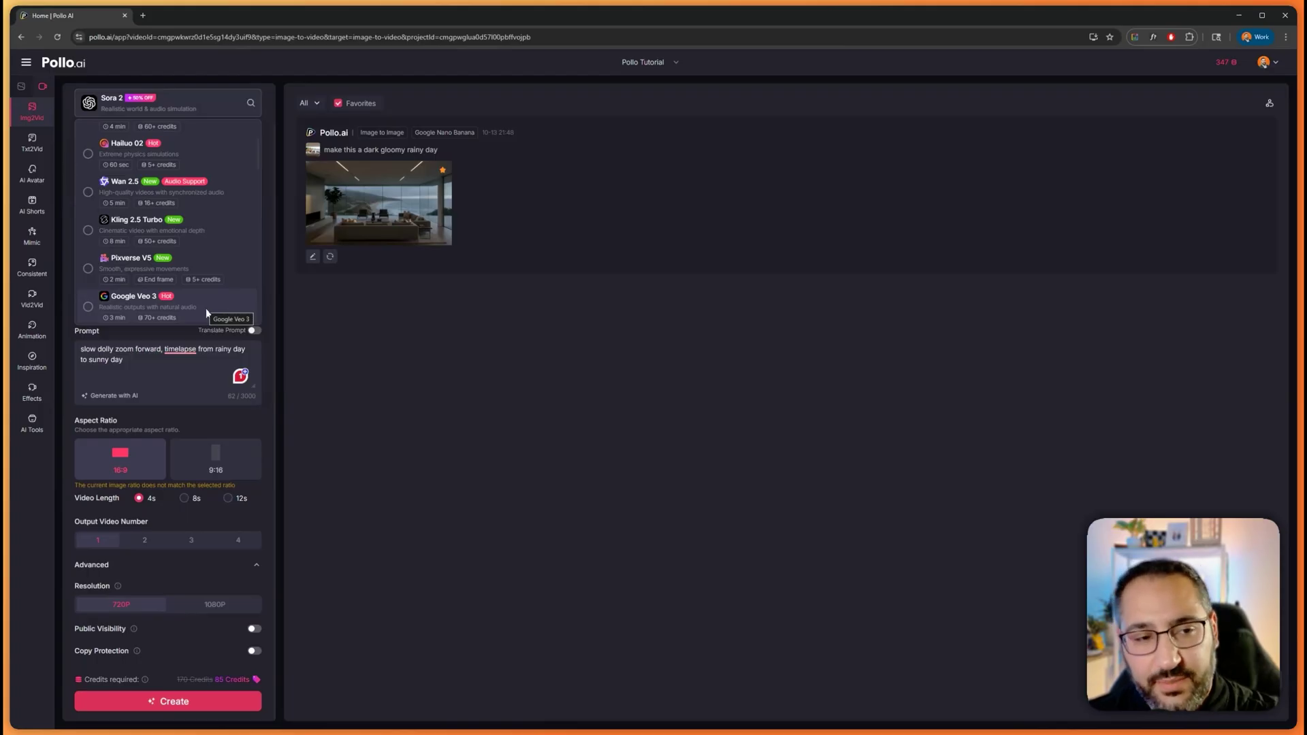
scroll(190, 310, up, 3)
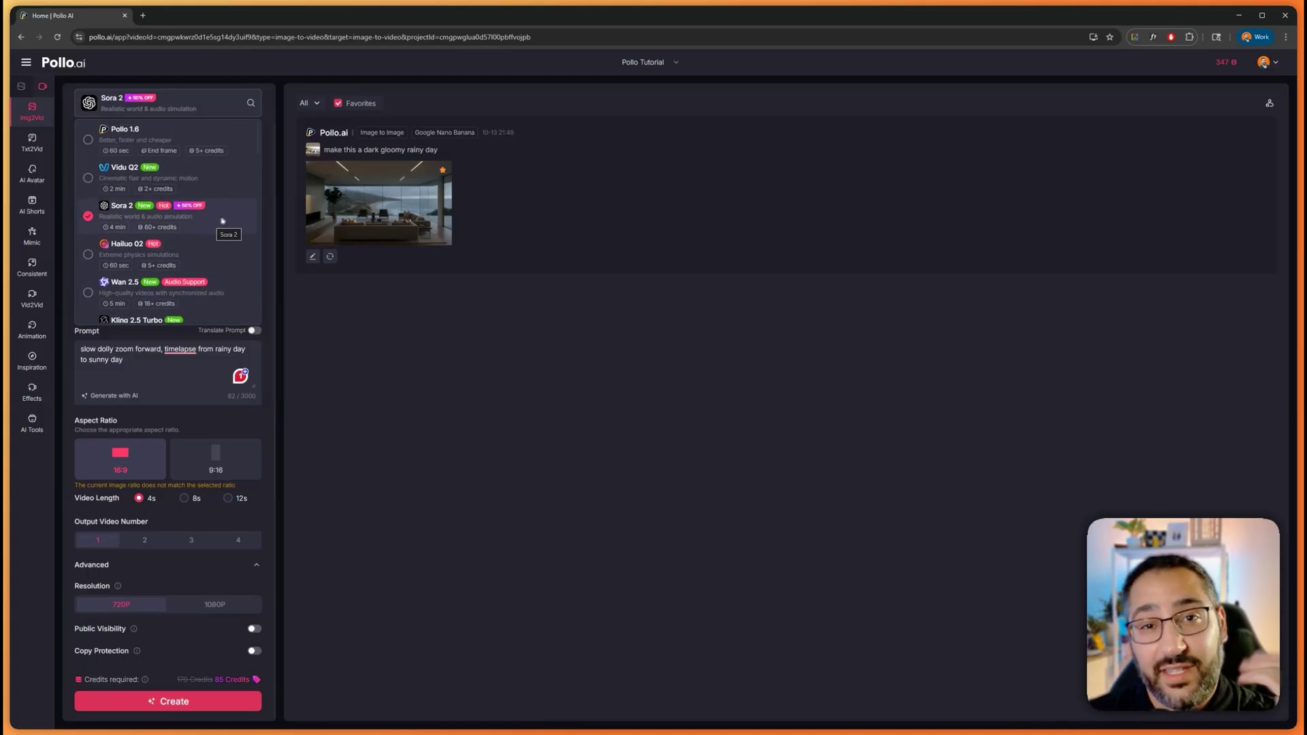
click(270, 213)
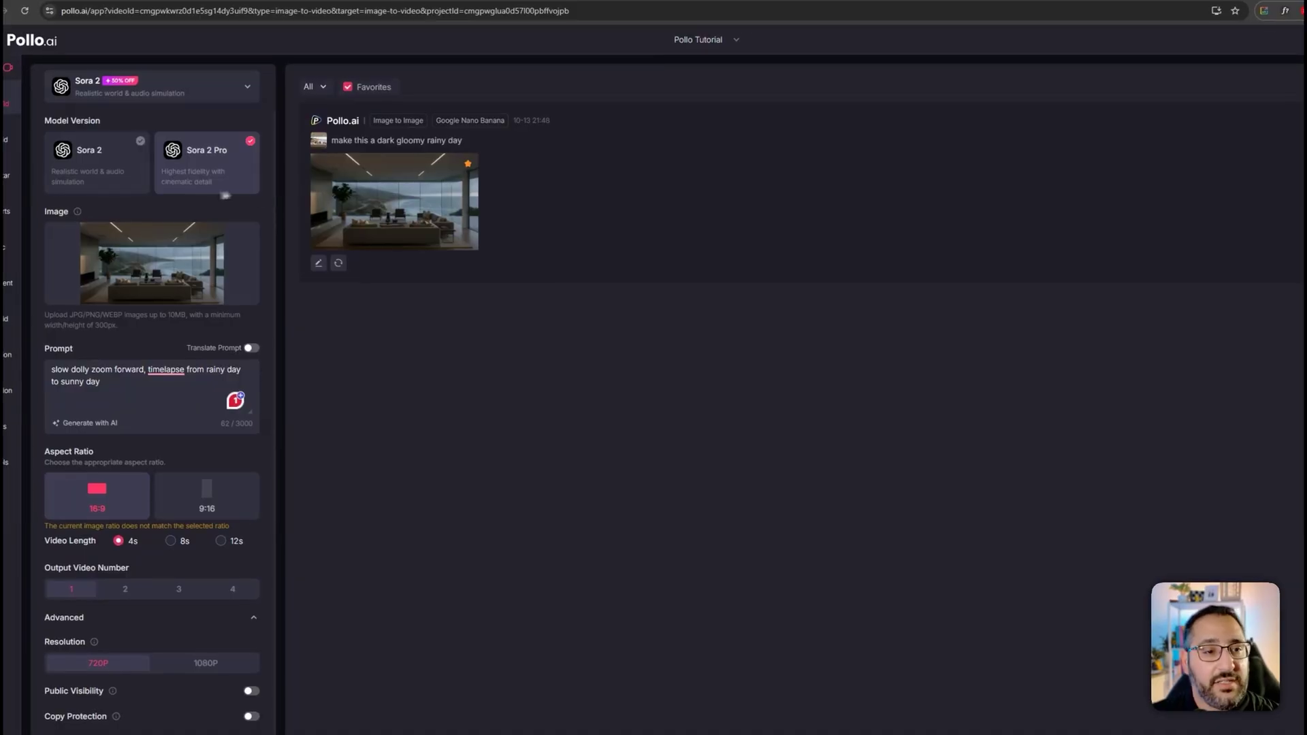
click(139, 183)
scroll(147, 194, up, 1)
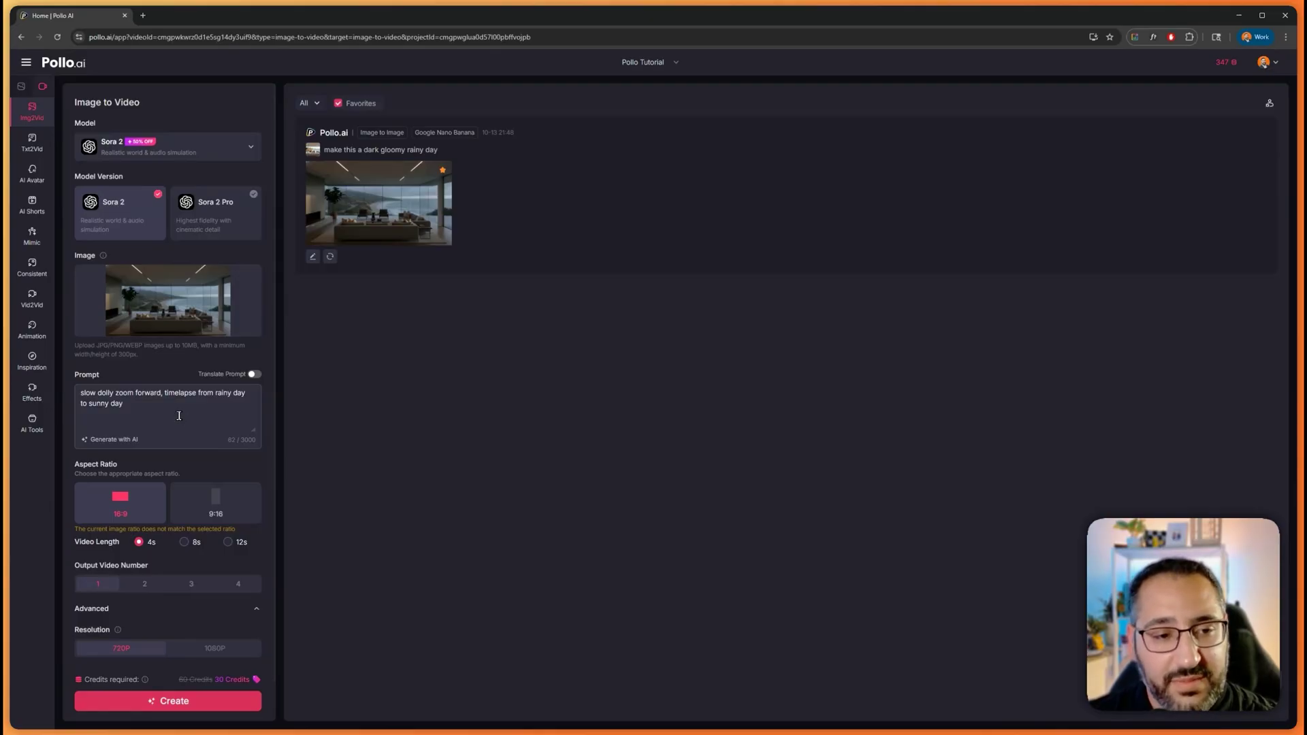
scroll(181, 412, down, 1)
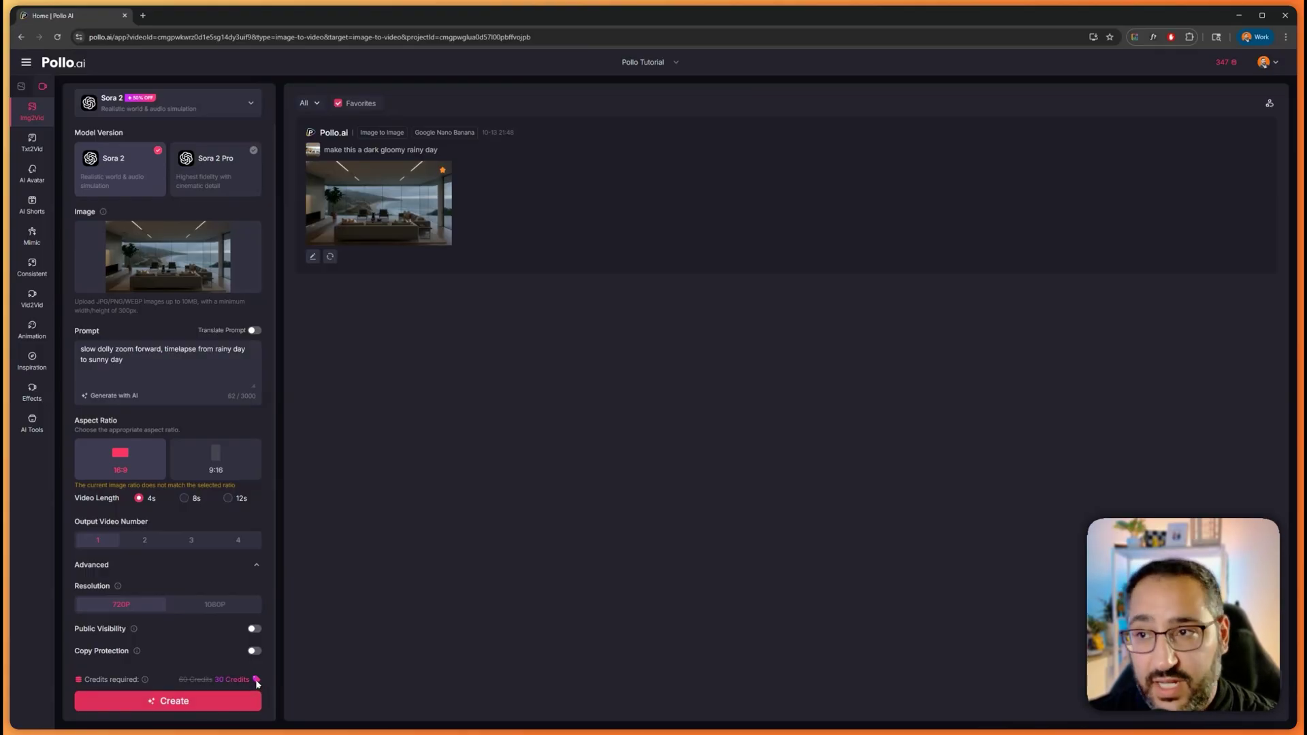
- Generate the Sora 2 rainy-to-sunny timelapse and show the project list
click(183, 708)
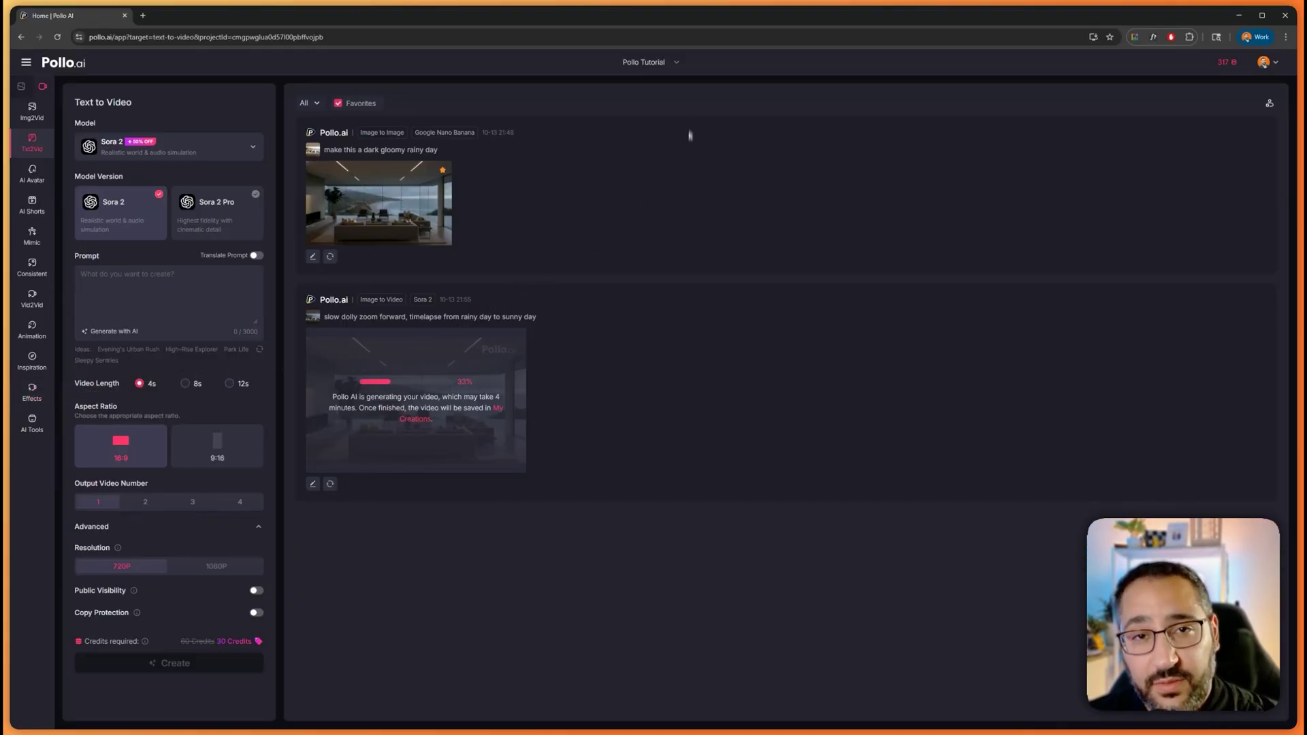
click(675, 65)
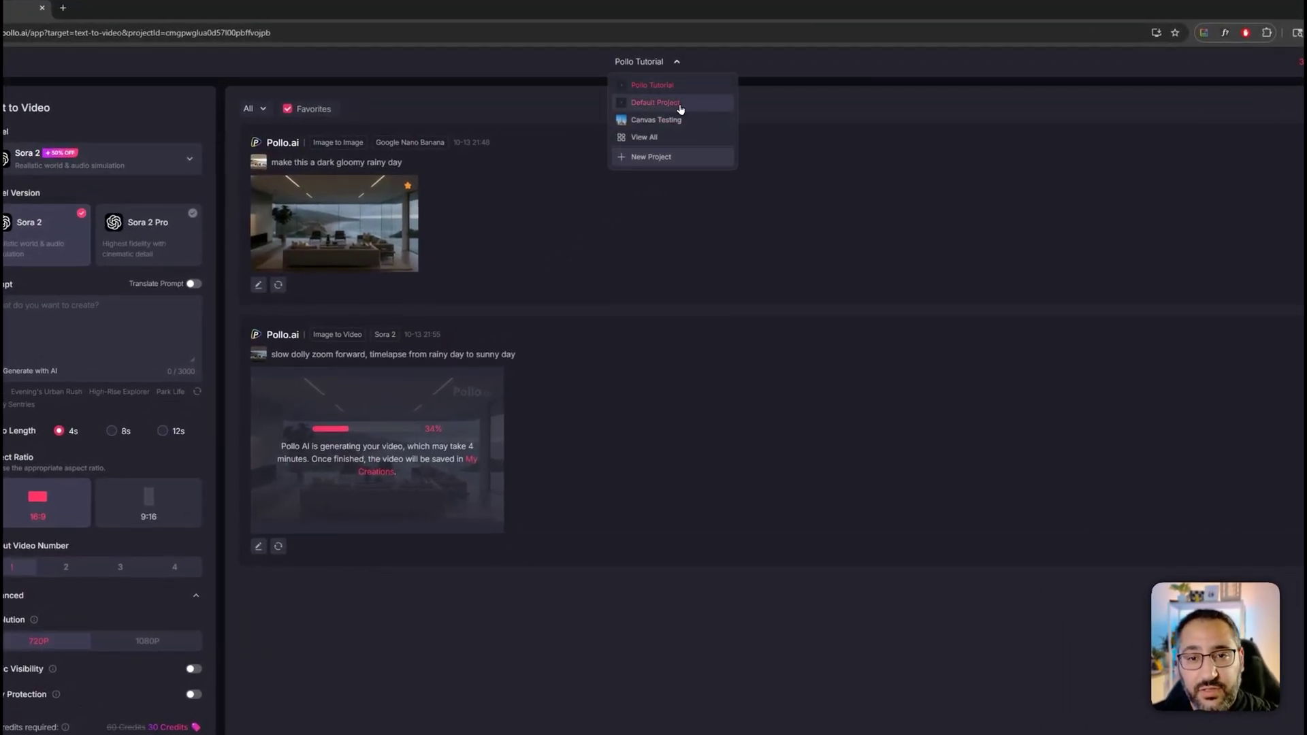
- Switch to the Default Project and view its Earth Zoom Out house video
click(679, 104)
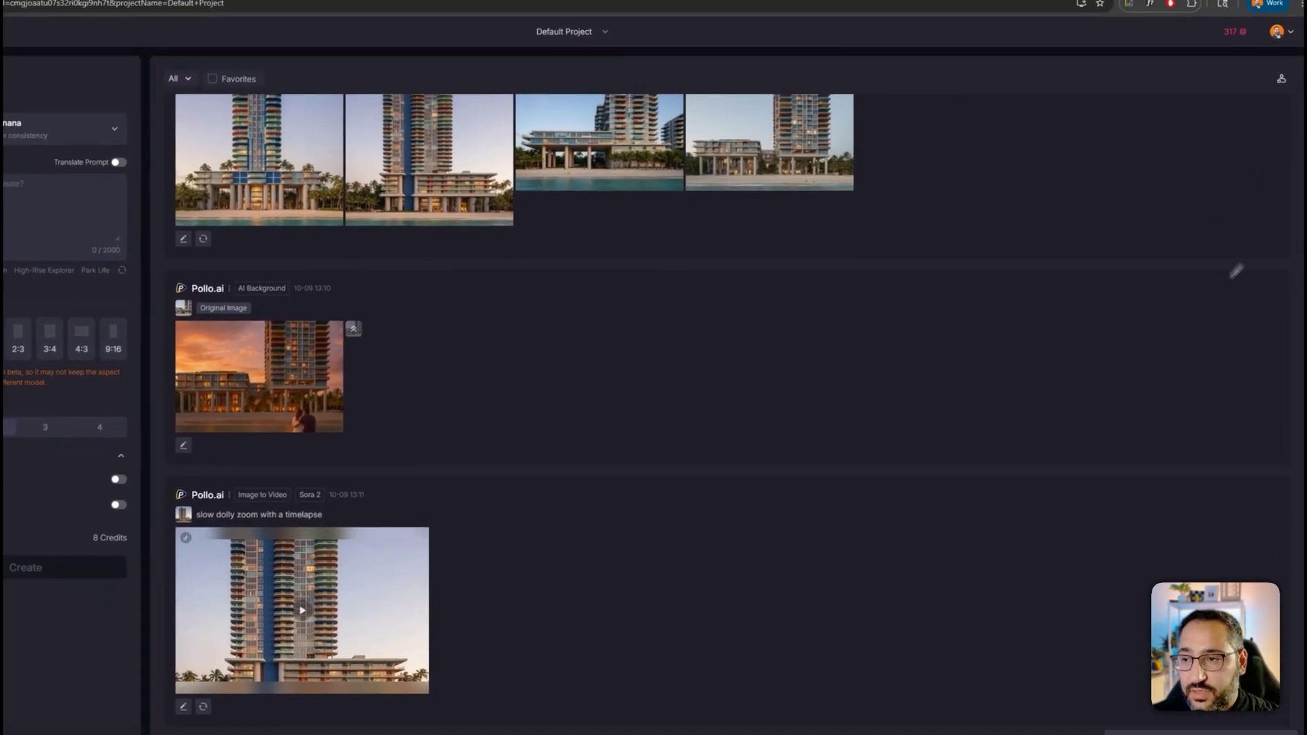
scroll(1289, 161, down, 10)
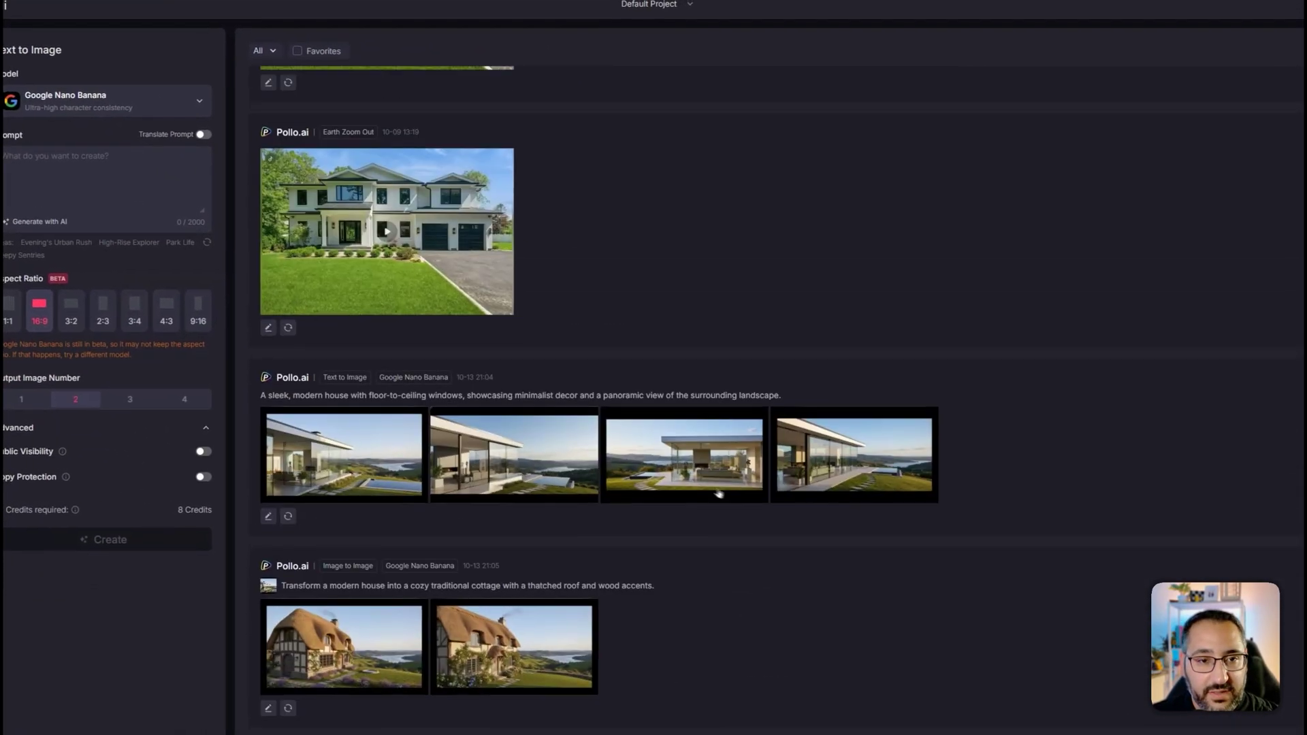
scroll(718, 493, up, 3)
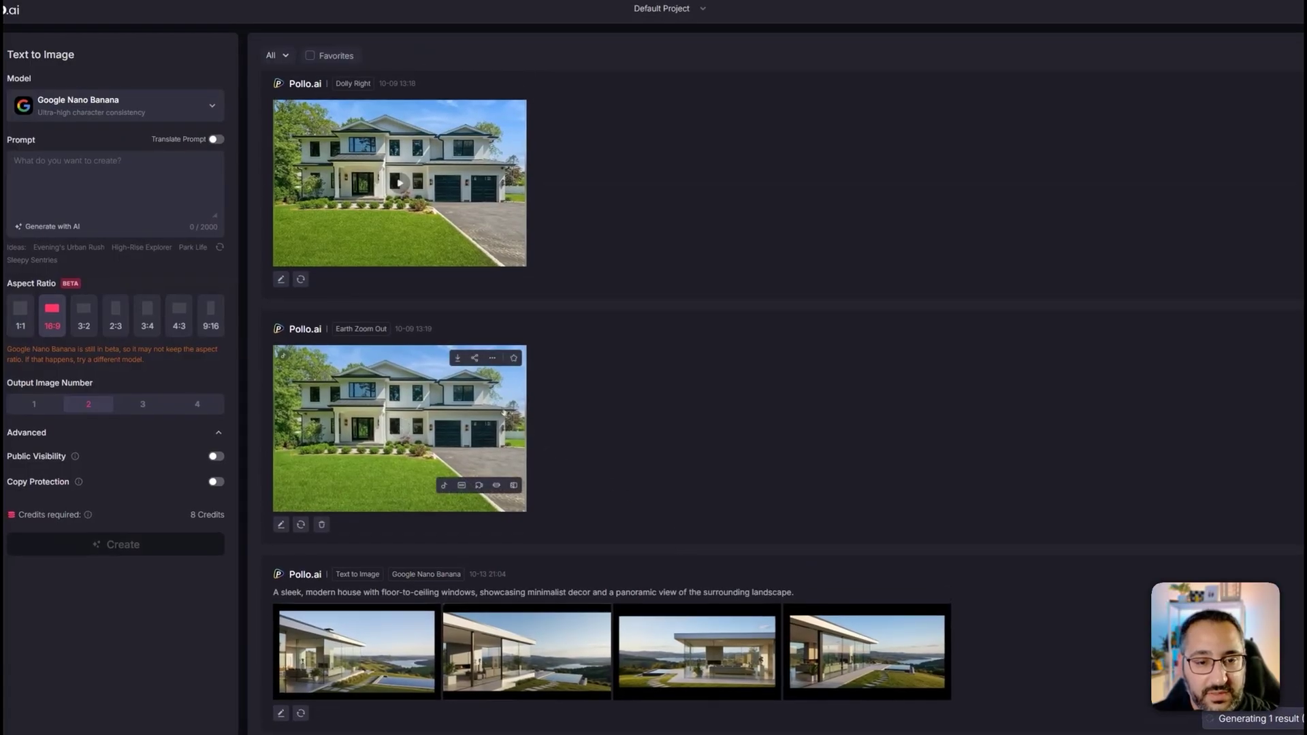
click(467, 407)
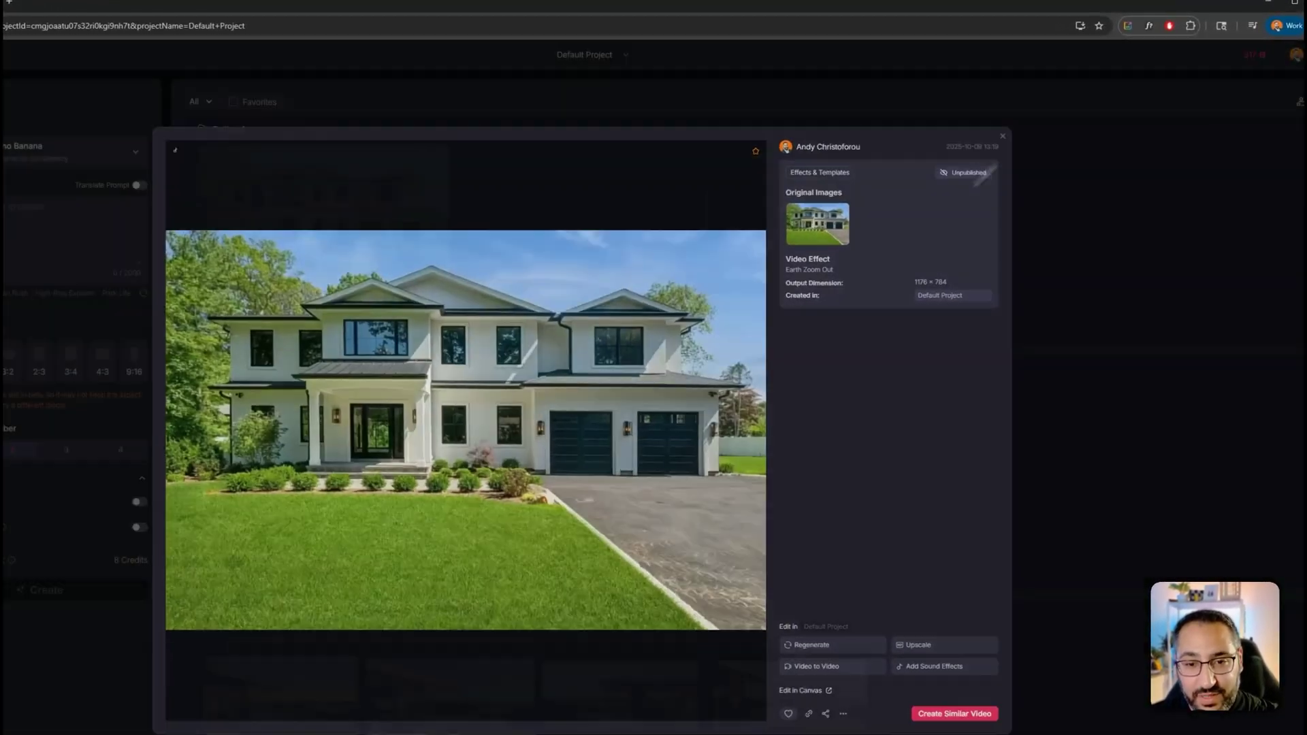
click(1047, 114)
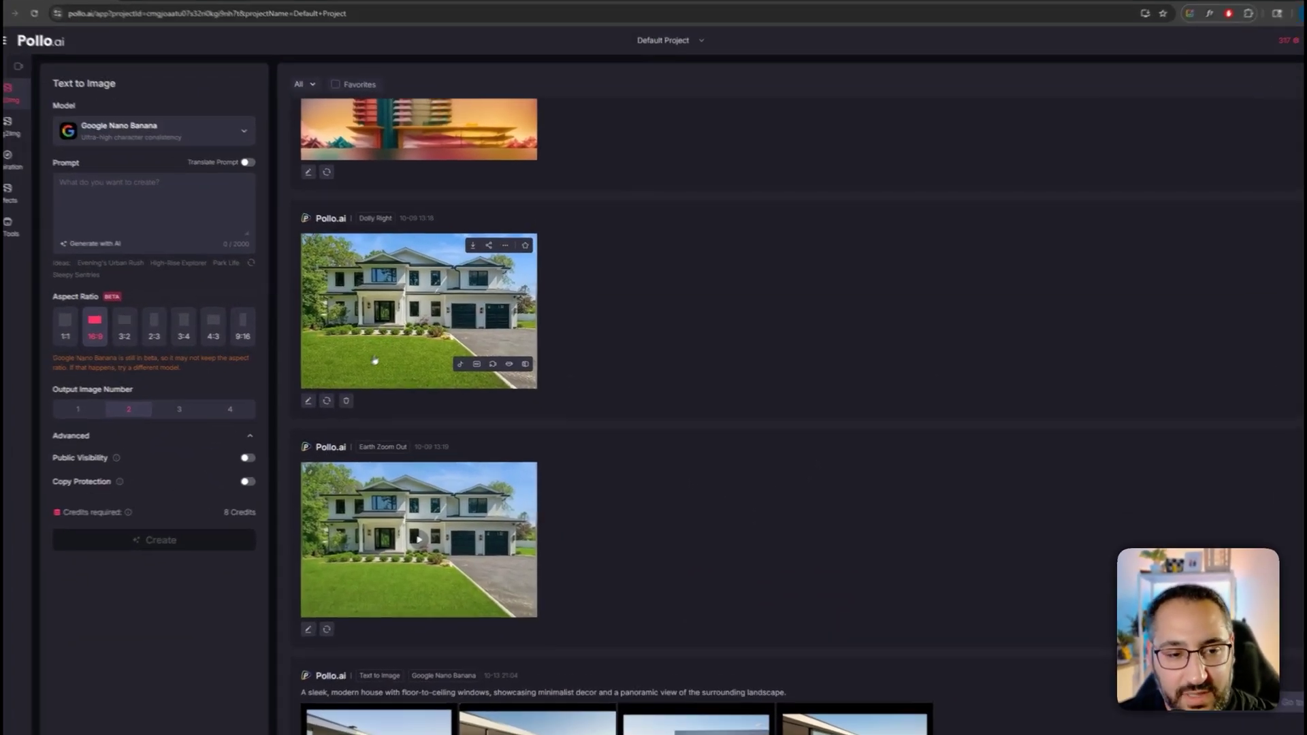
- Watch the Dolly Right house video, then the paper-folding tower video muted
click(374, 362)
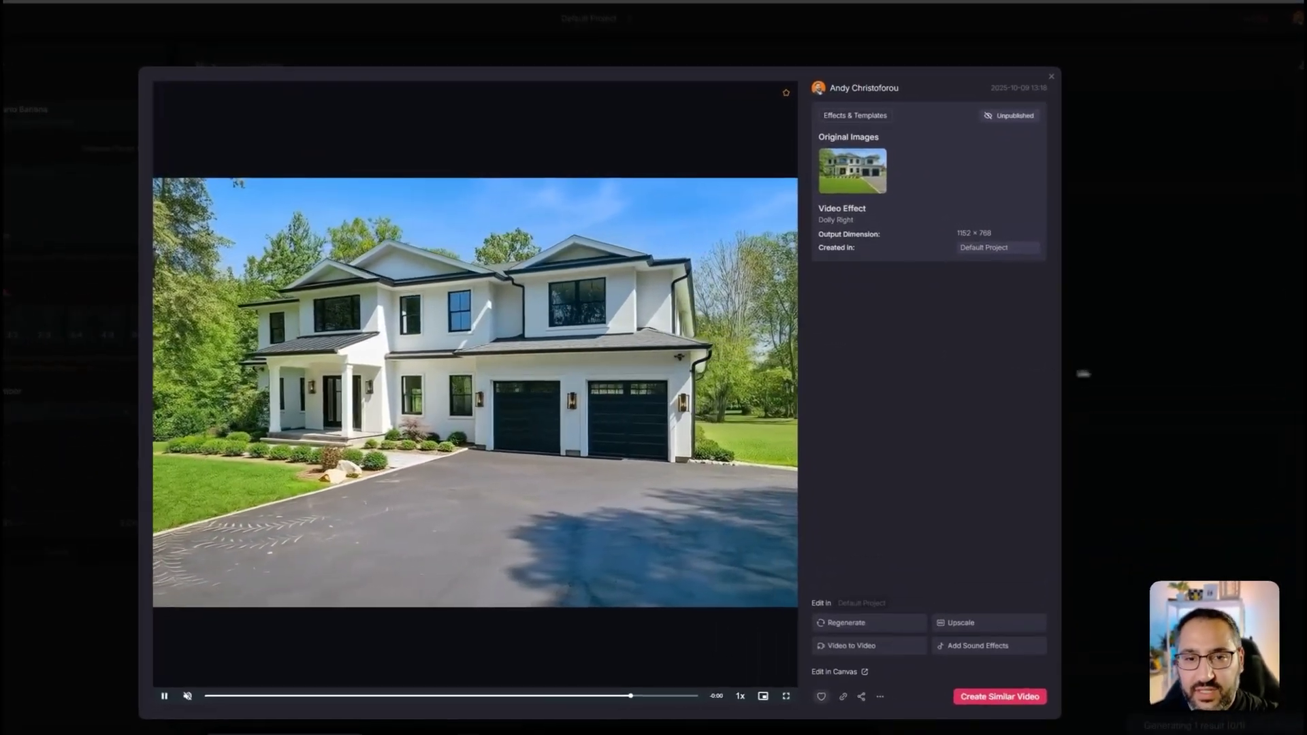
key(Escape)
scroll(831, 359, up, 4)
click(403, 359)
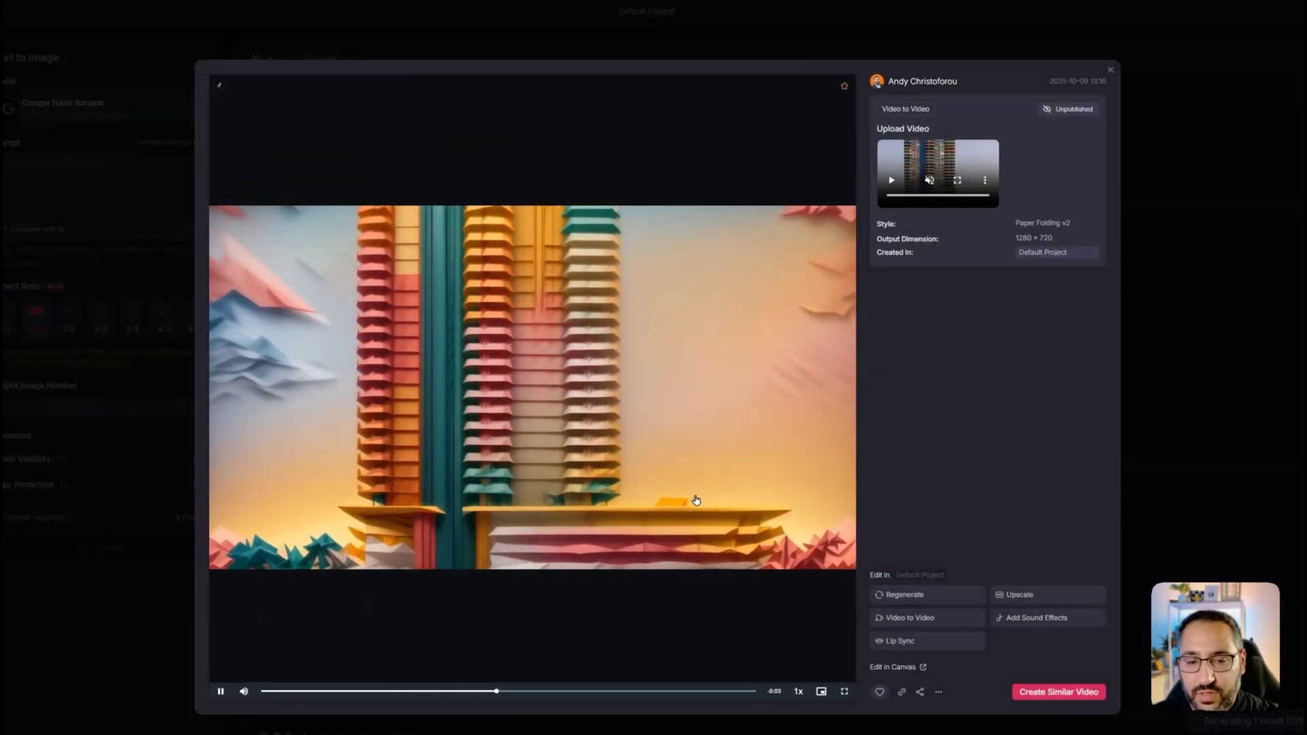
key(m)
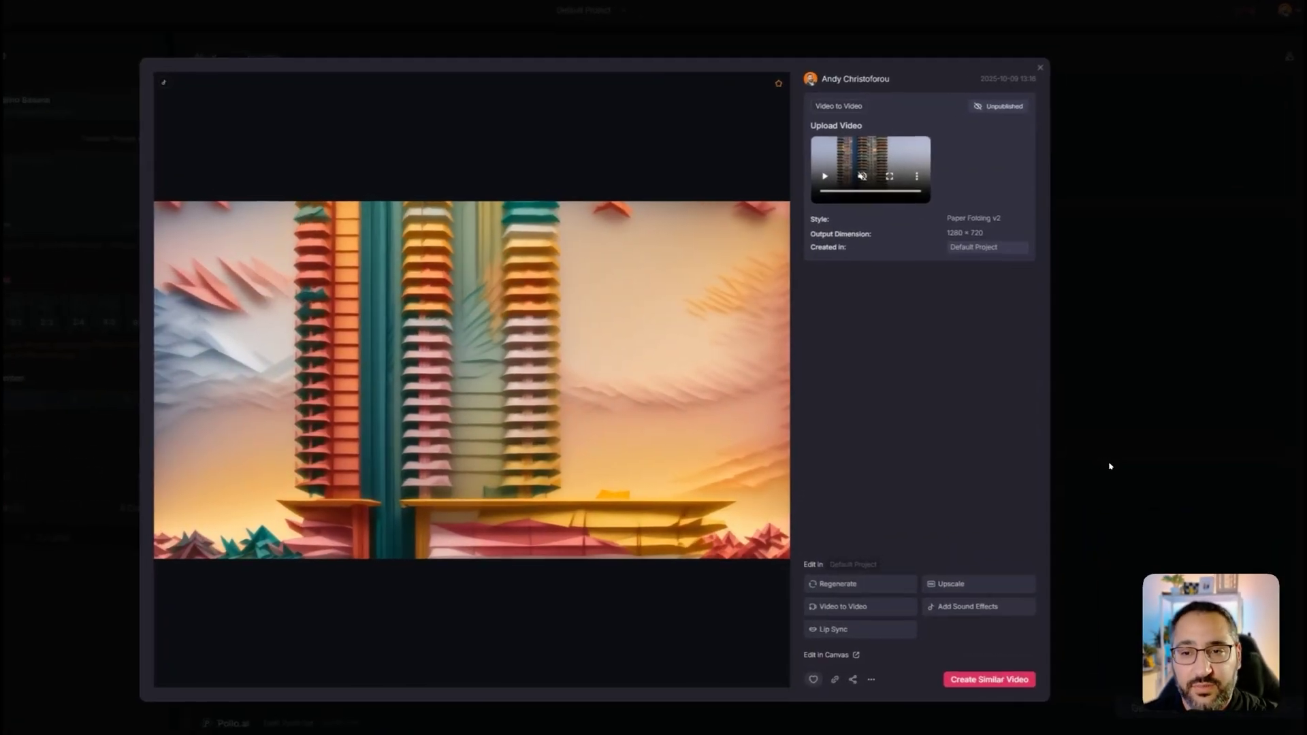
click(1110, 467)
- Switch to the Pollo Tutorial project and watch its Sora 2 rainy-to-sunny timelapse video
click(674, 68)
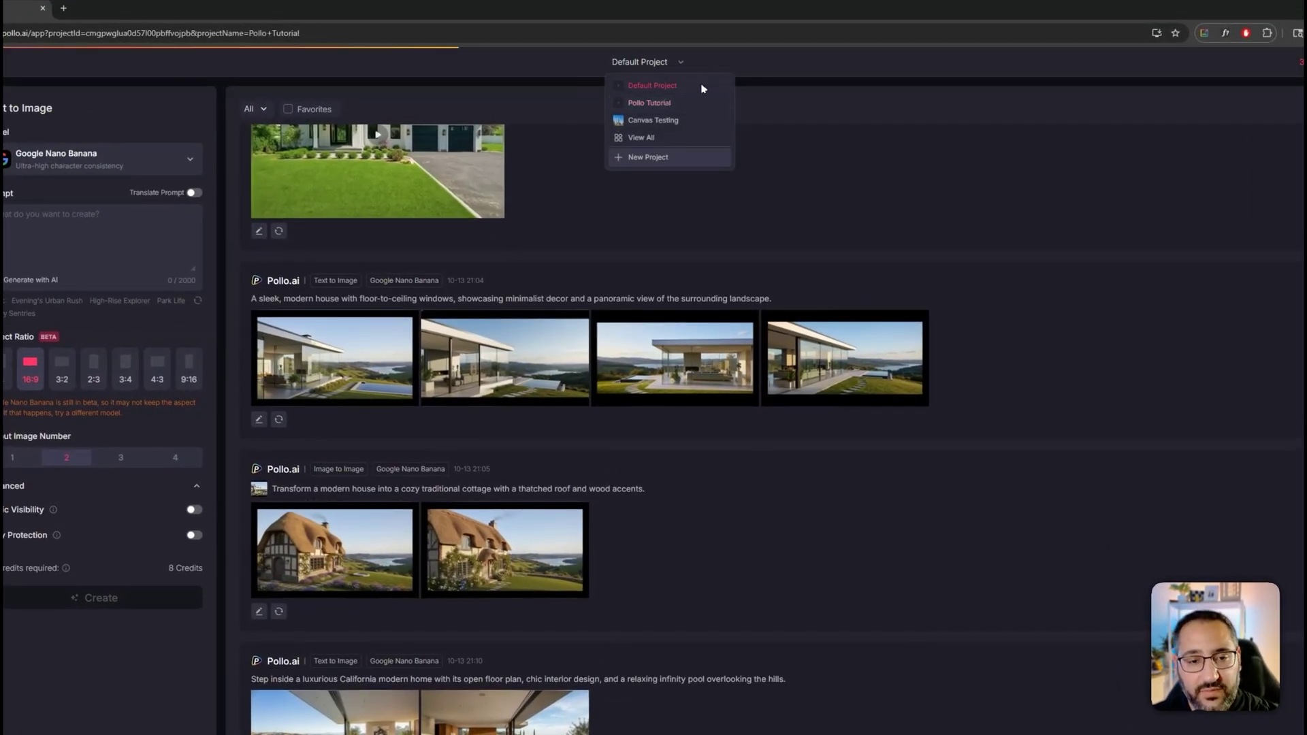
click(701, 103)
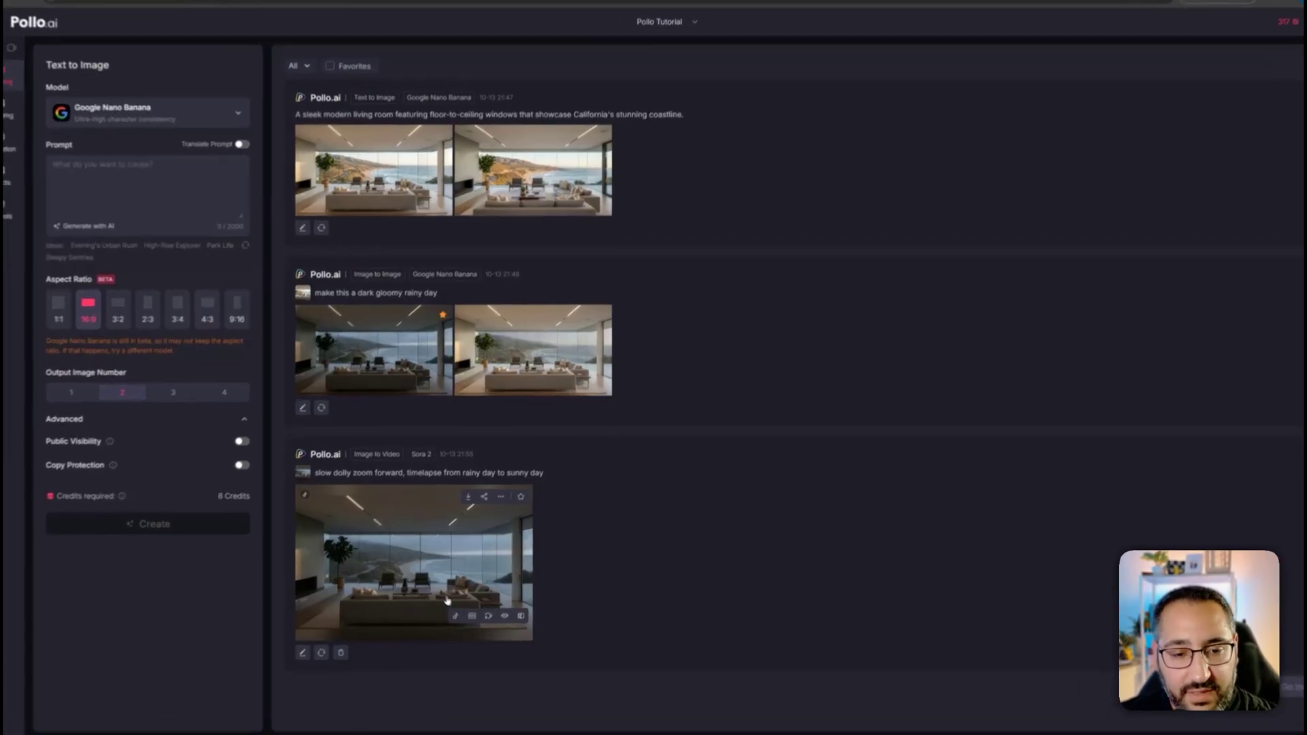
click(446, 599)
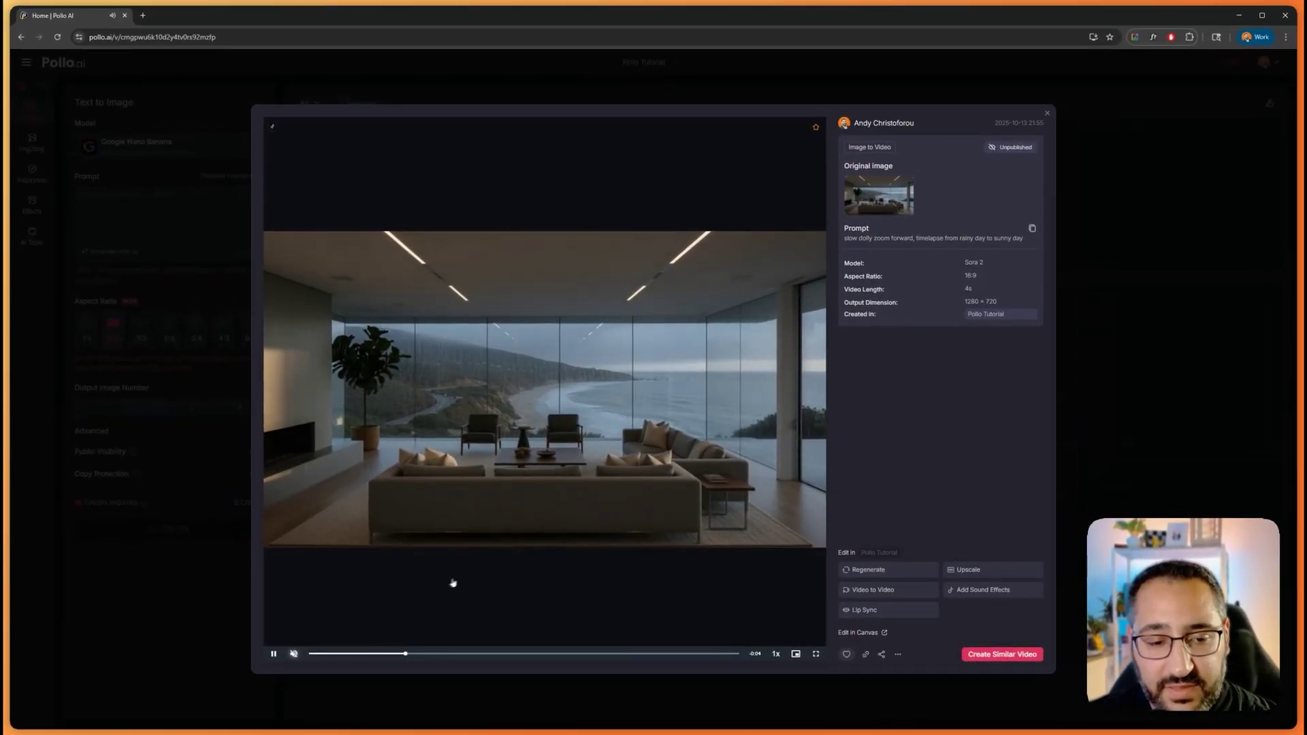
mouse_move(292, 655)
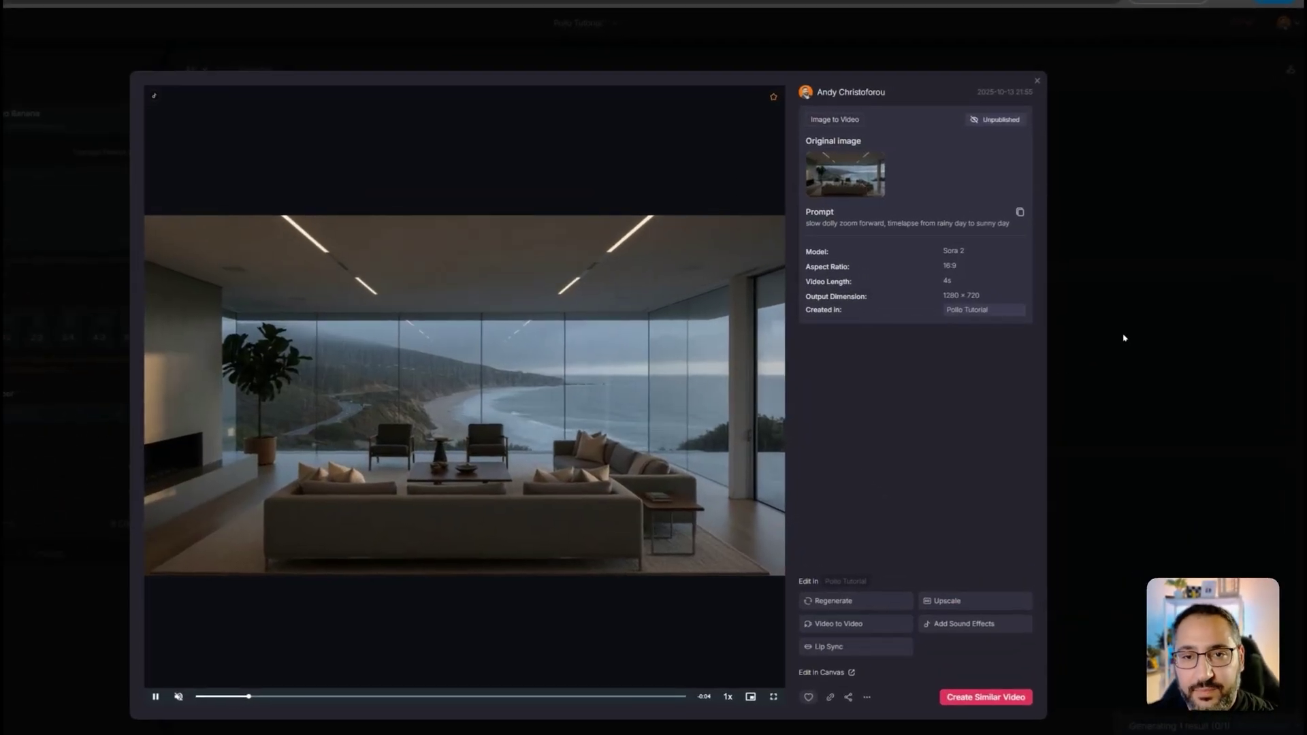
click(1124, 337)
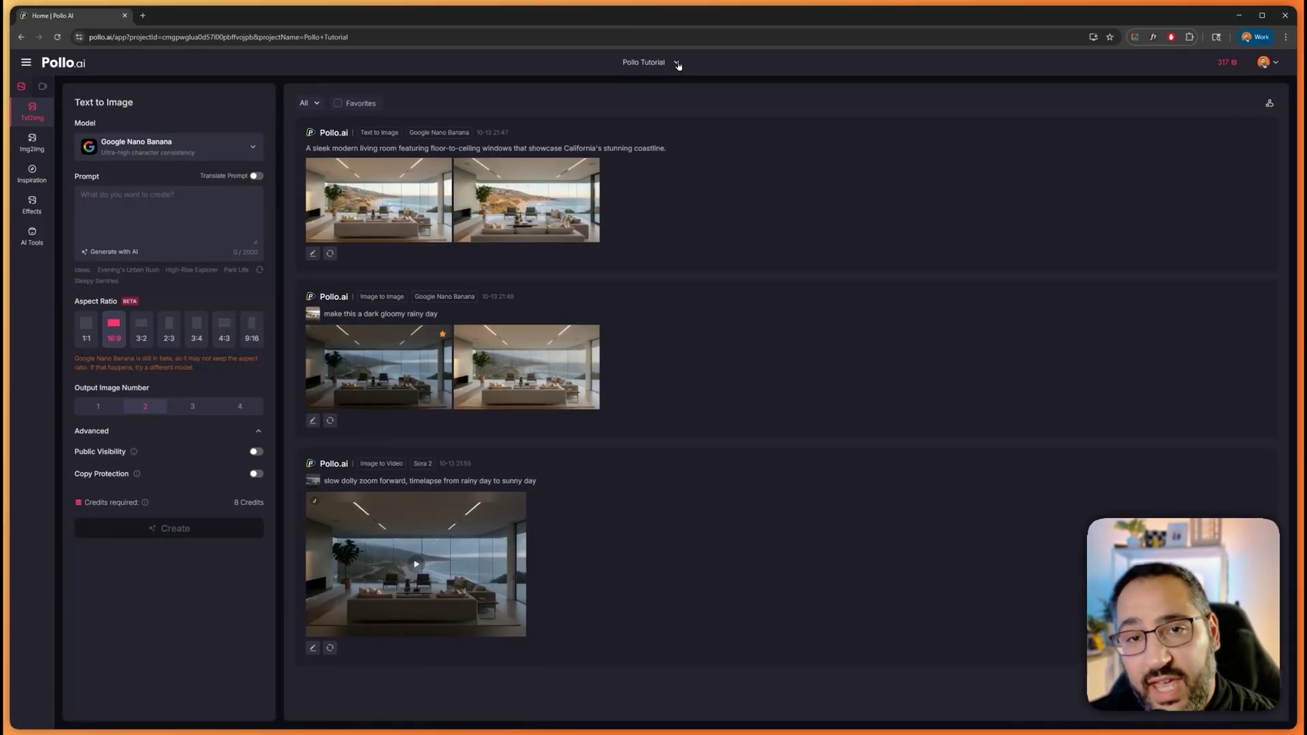
- Open the Canvas Testing board and bring up Txt2Img generation
click(678, 63)
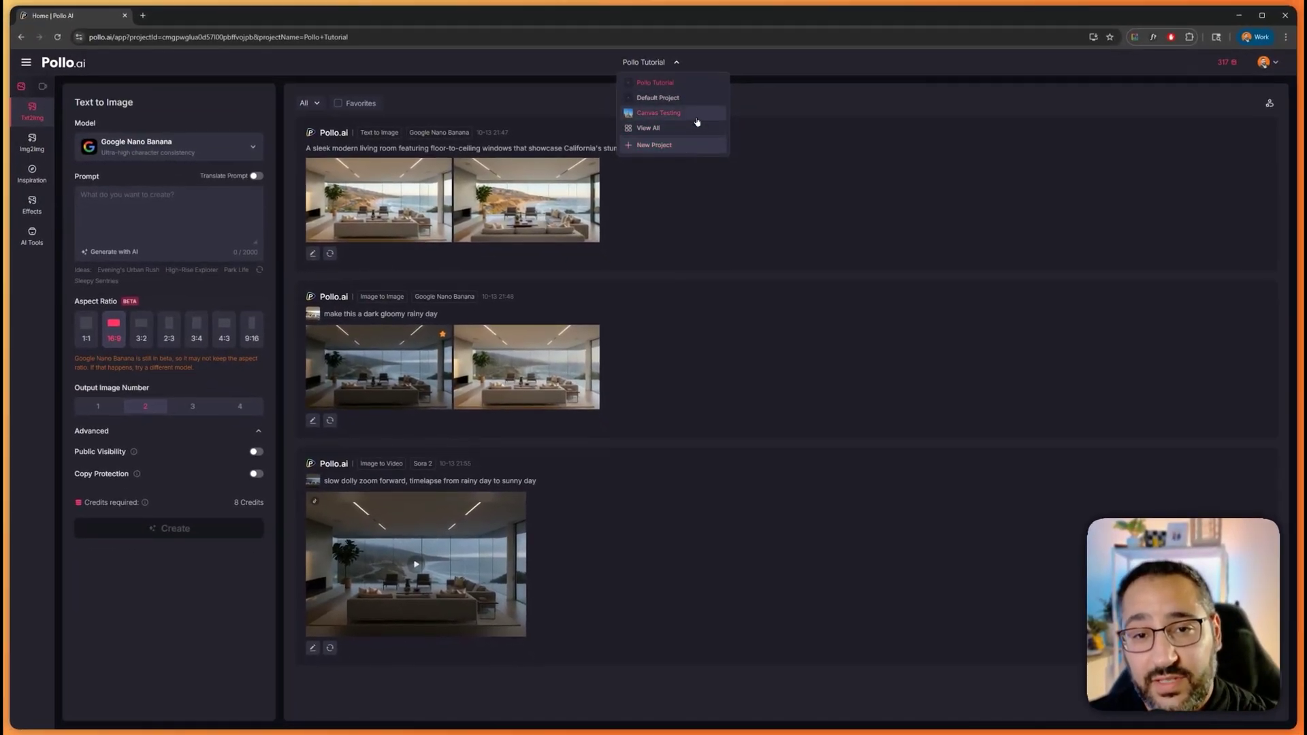
click(695, 120)
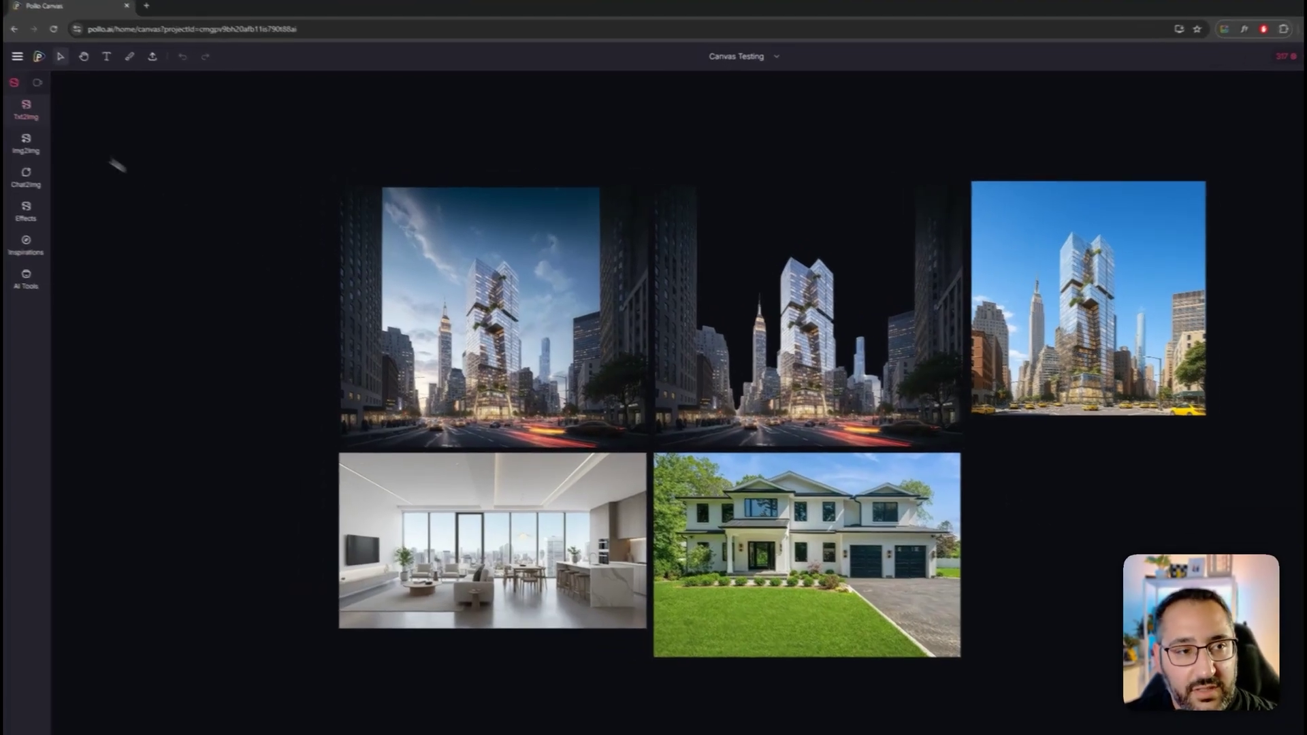
click(26, 108)
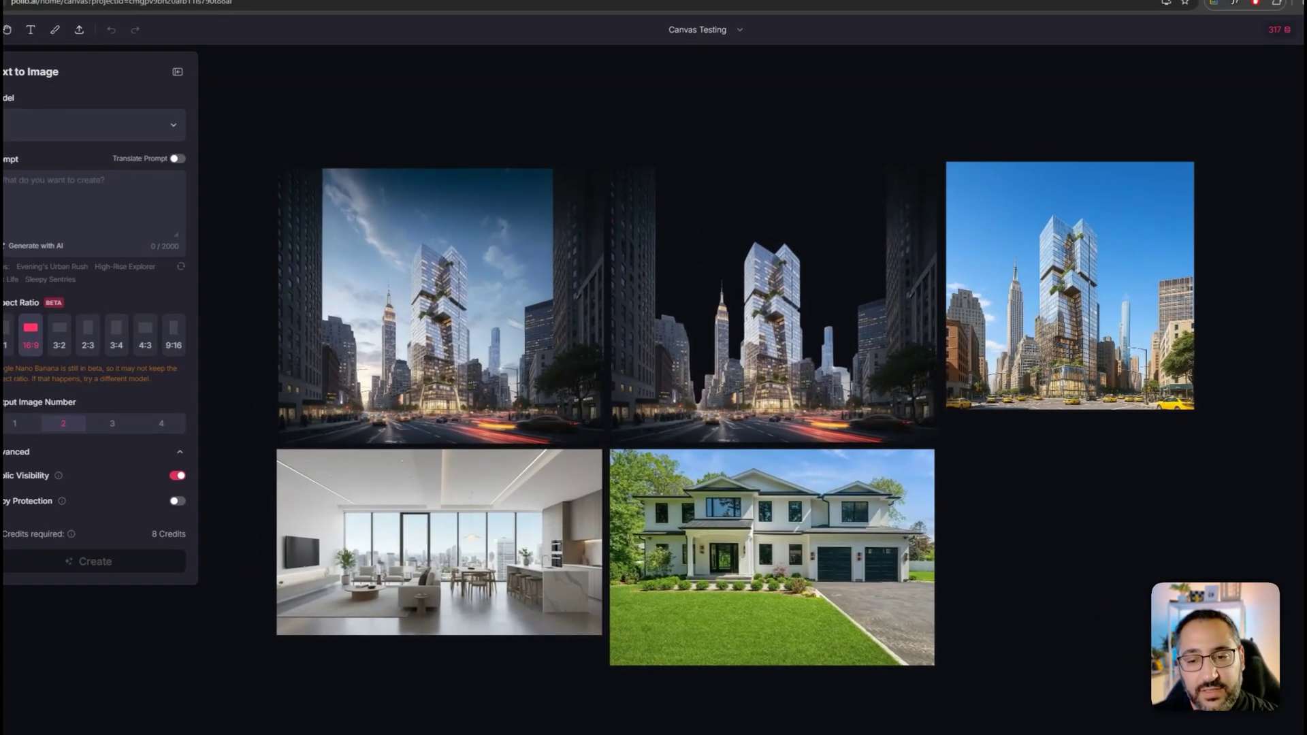
- Push the first city image flush against the second, then select the interior image
drag(439, 307, 468, 324)
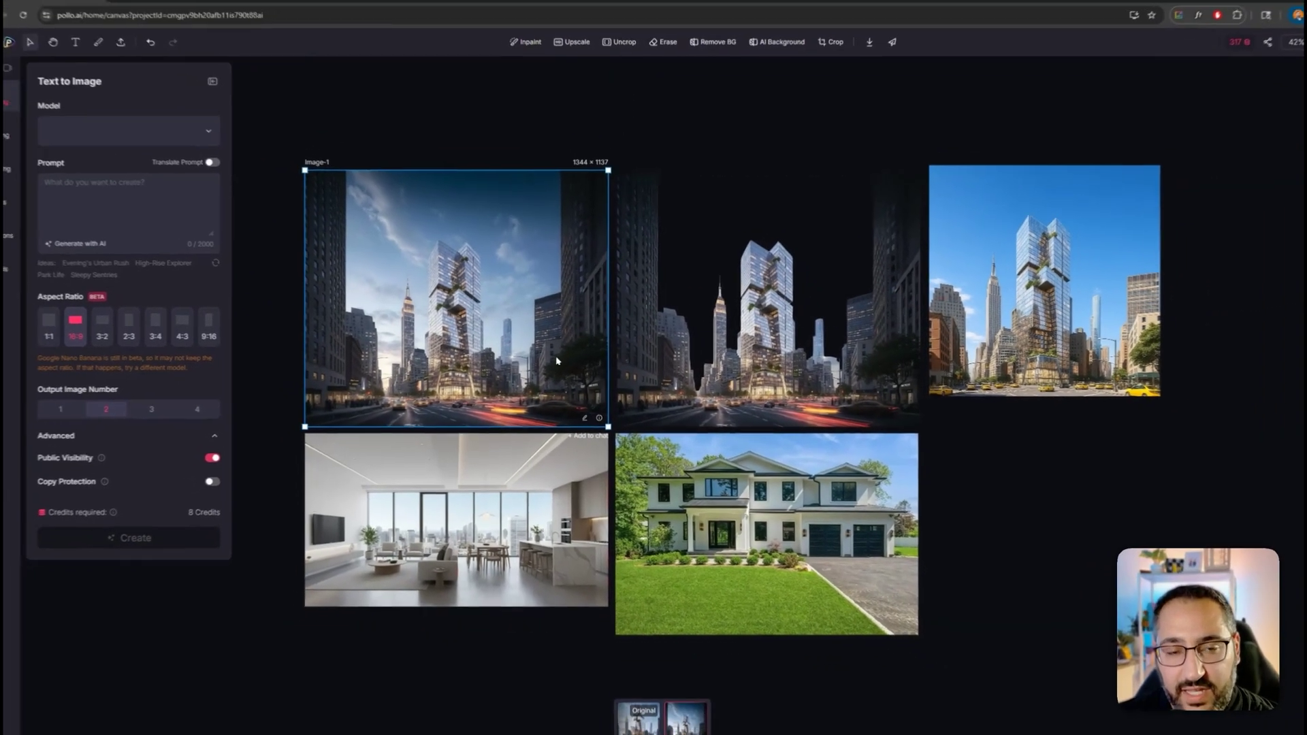
scroll(560, 587, left, 3)
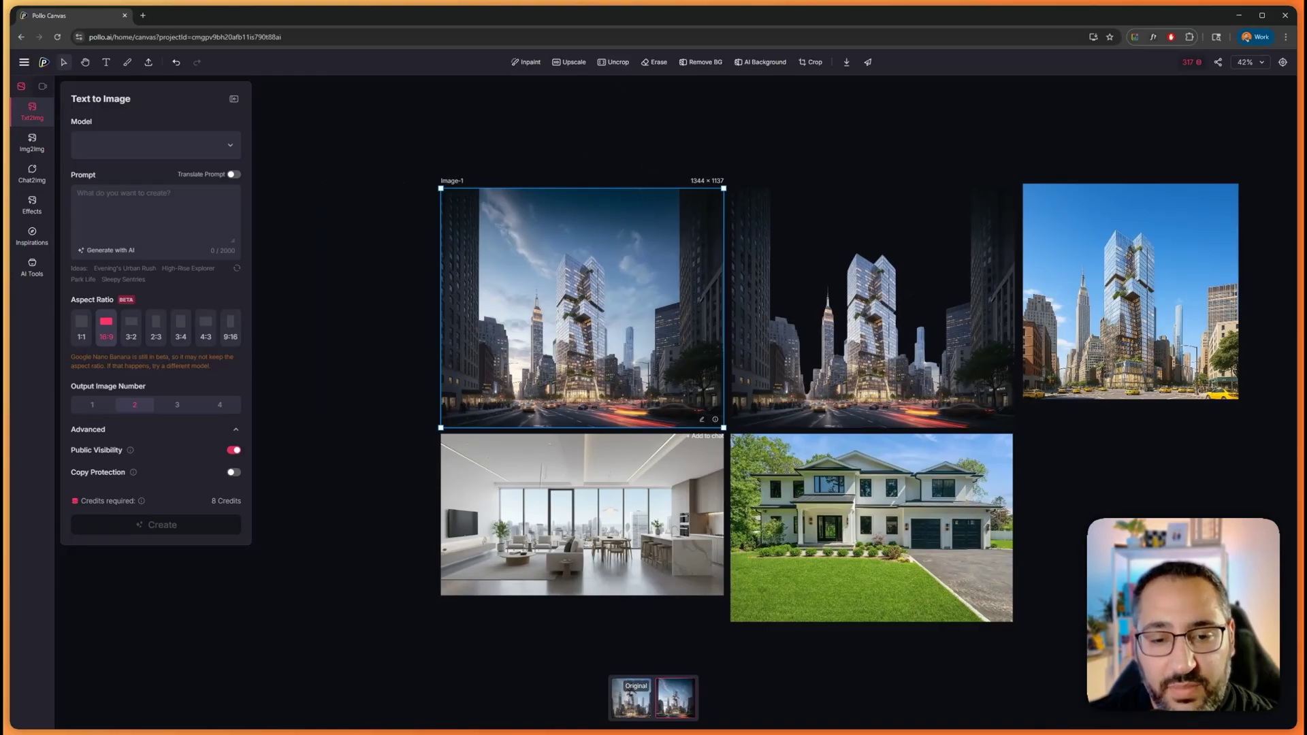
click(565, 579)
scroll(533, 599, up, 2)
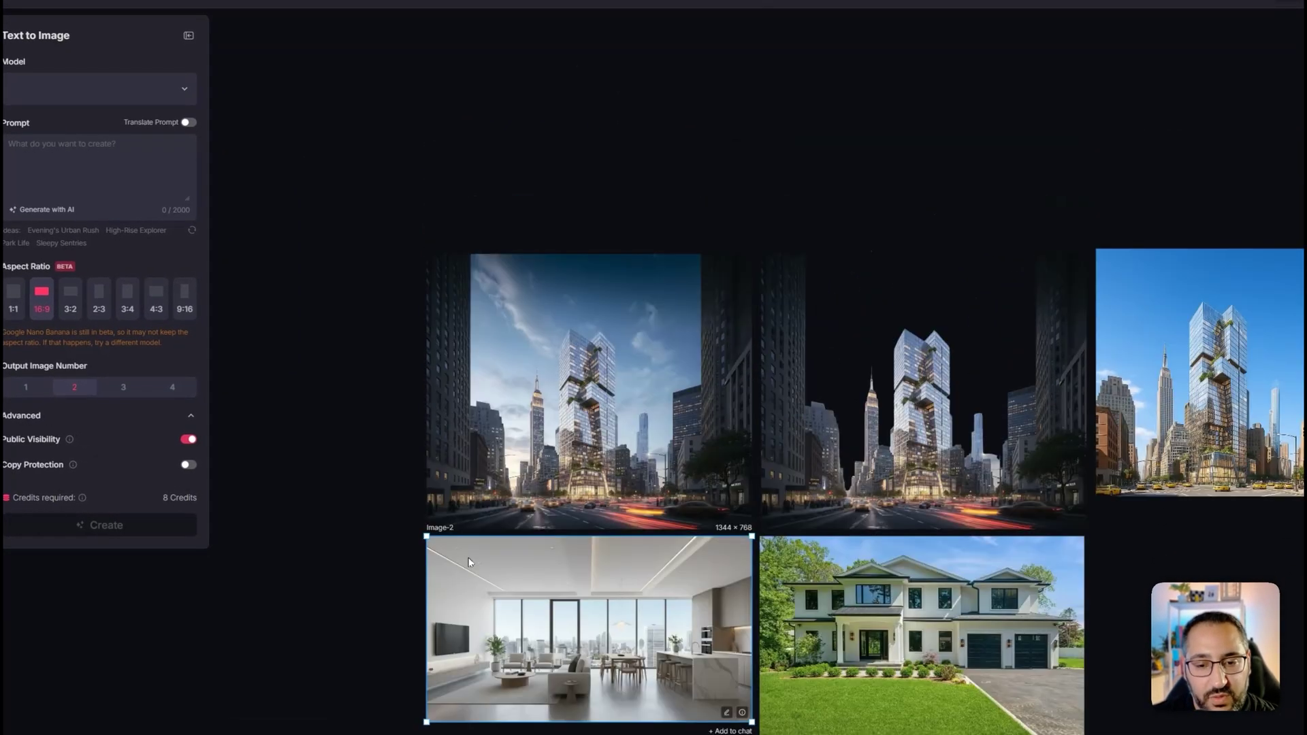
scroll(533, 599, down, 2)
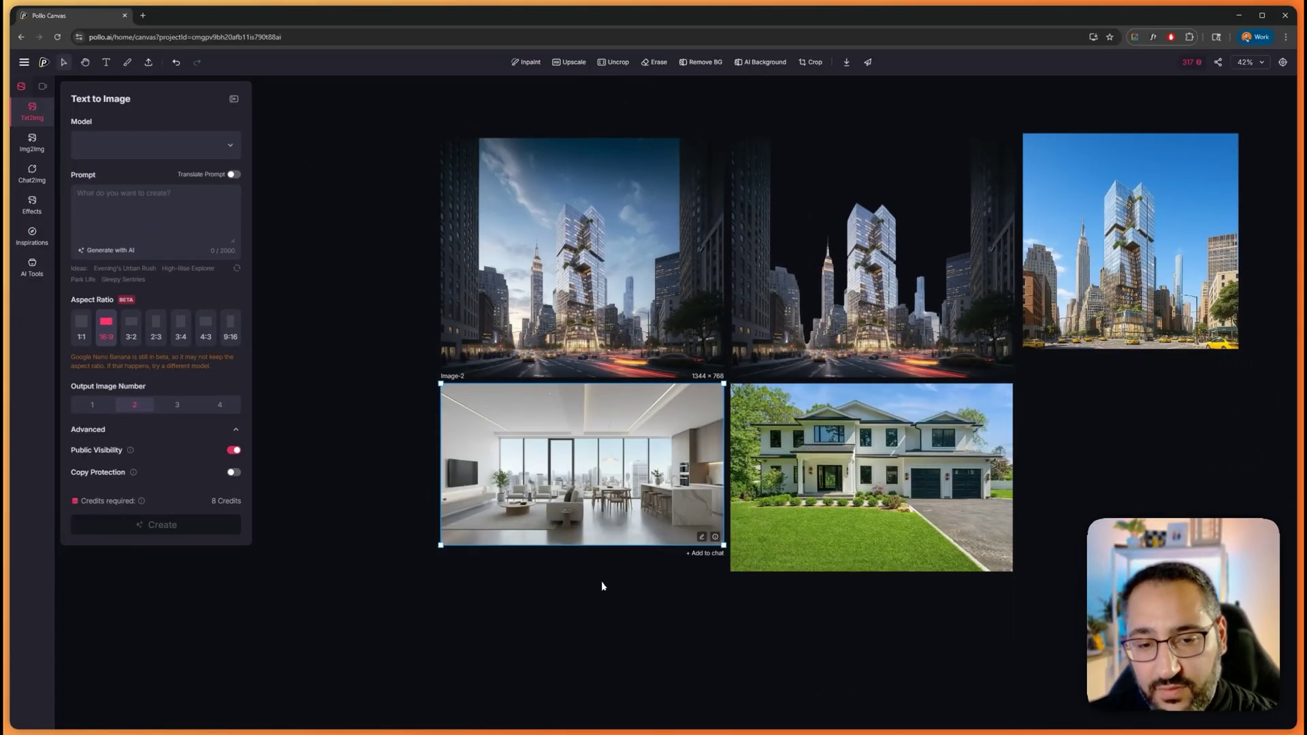
scroll(602, 589, up, 4)
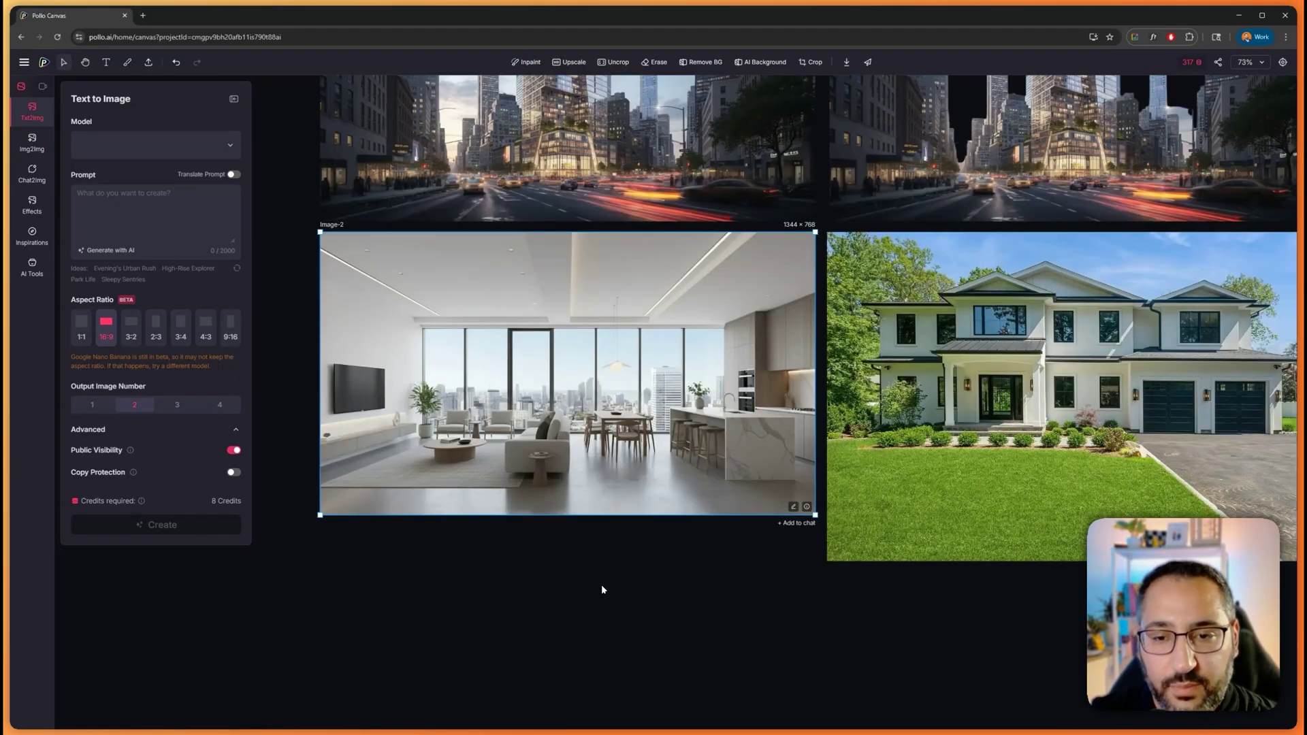
- Uncrop the interior image with a frame enlarged to the right and bottom, and generate it
click(614, 62)
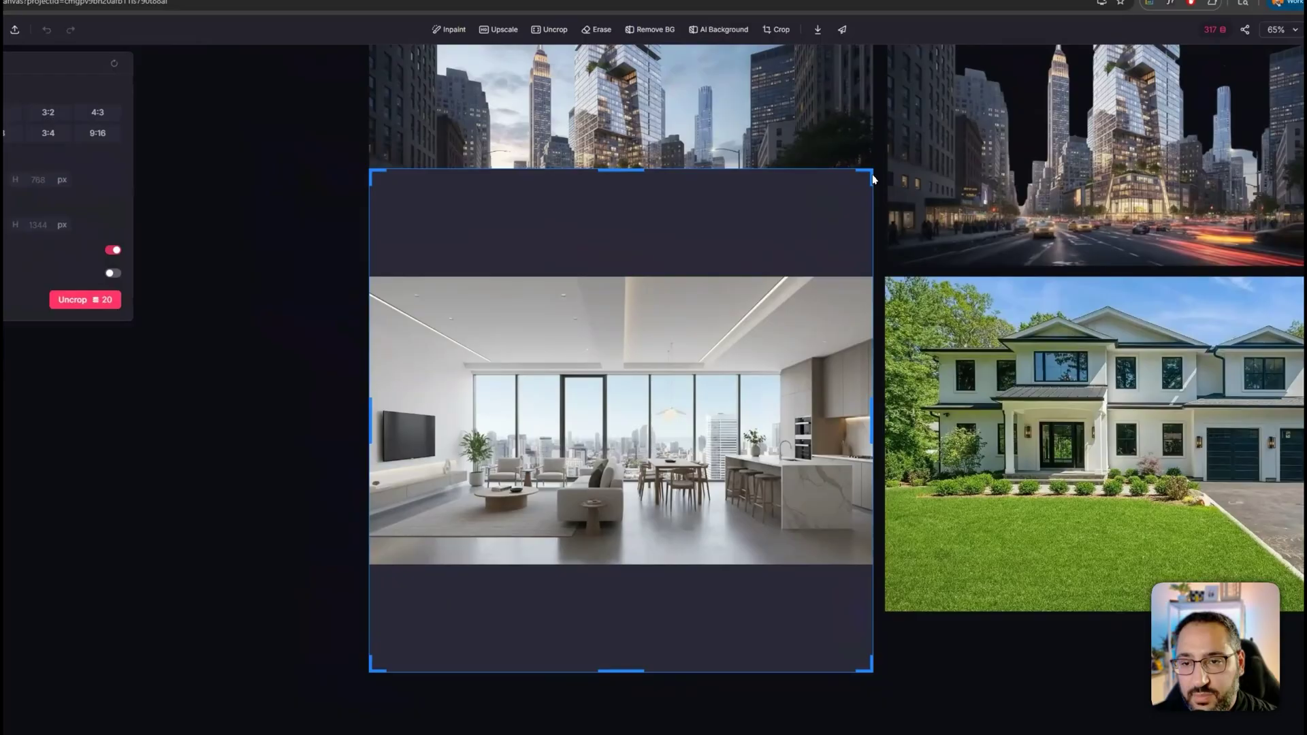
drag(873, 179, 957, 274)
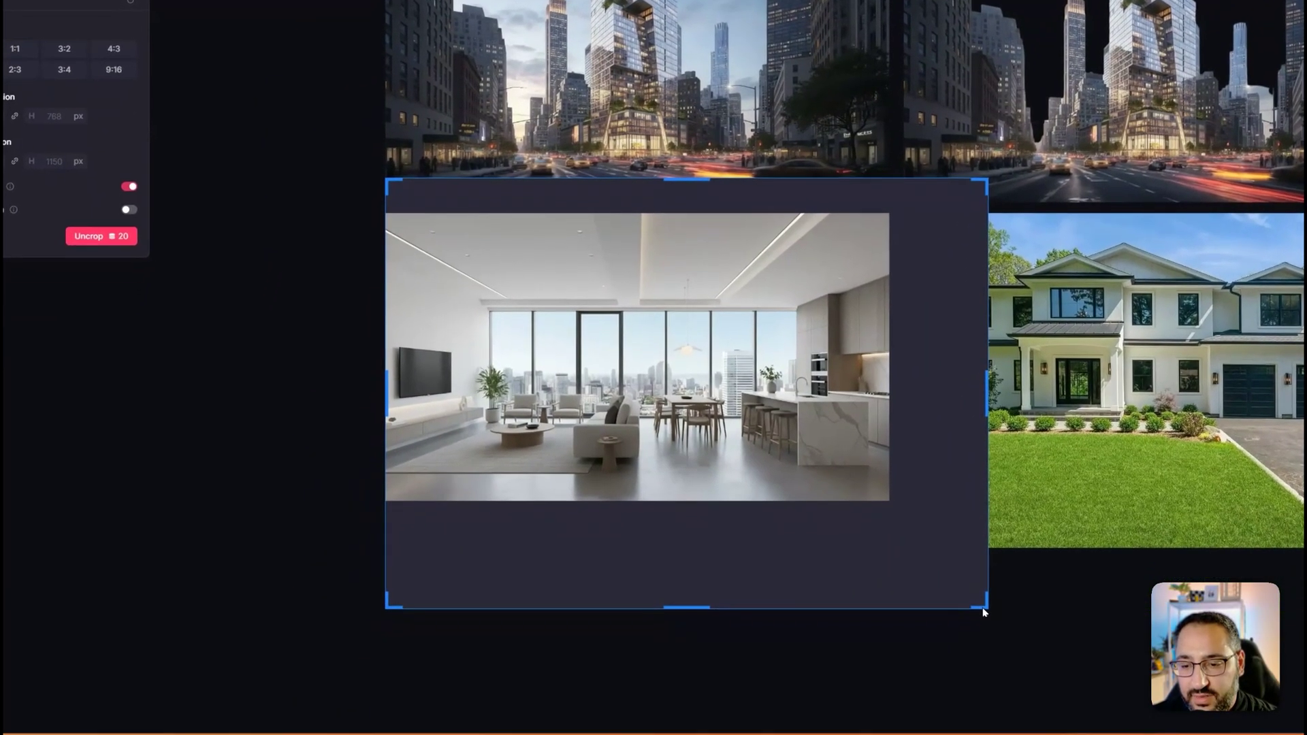
drag(965, 669, 988, 603)
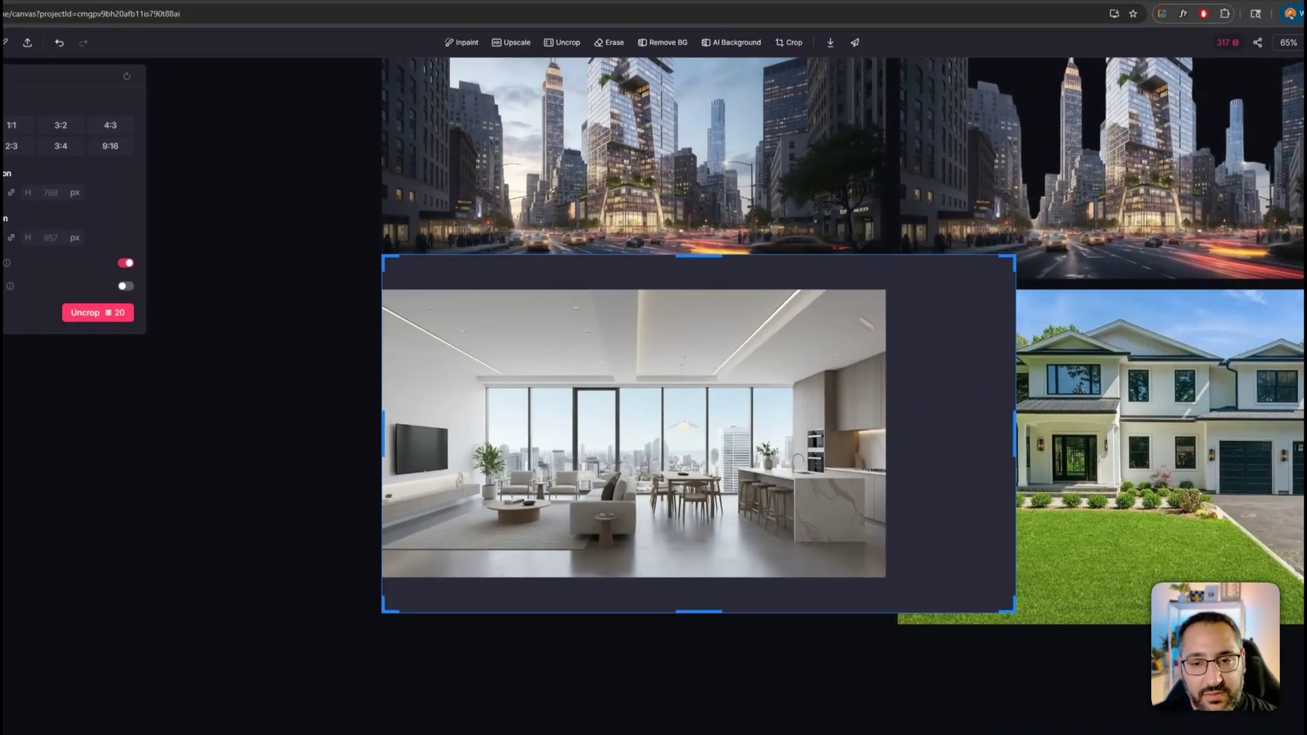
click(97, 312)
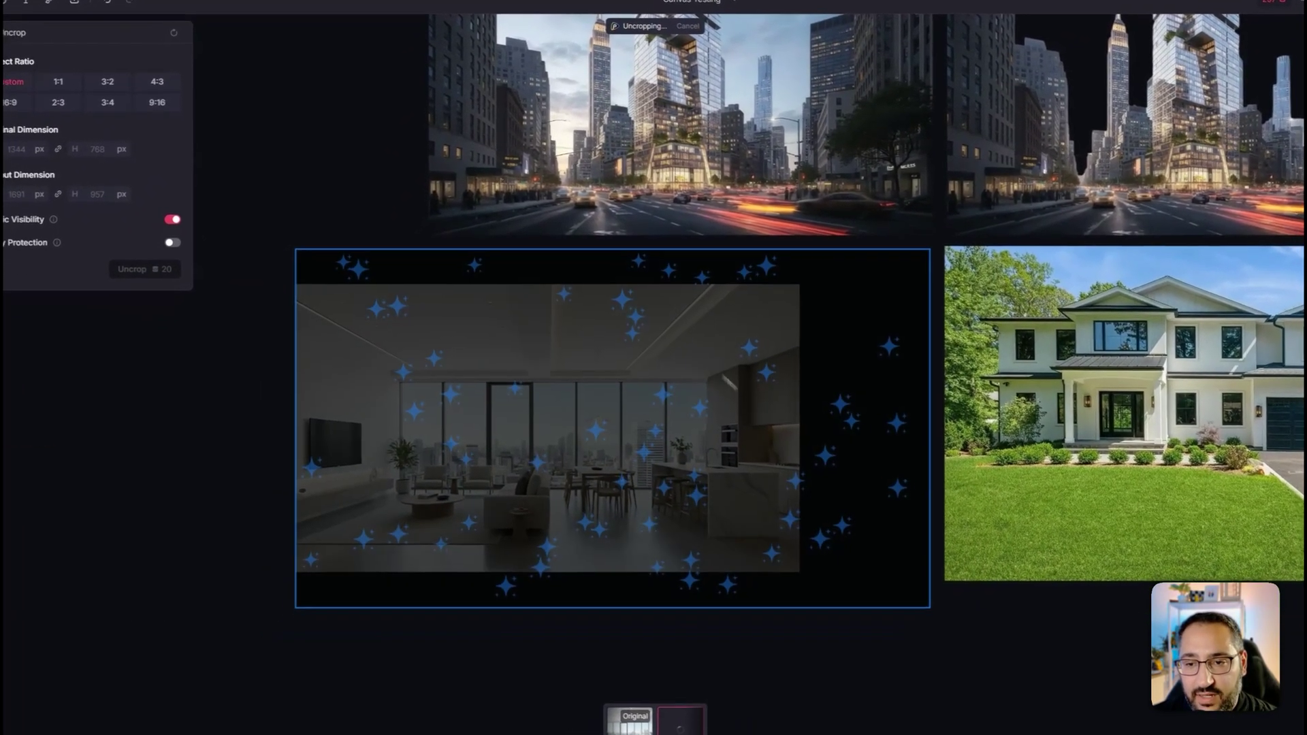
click(1012, 636)
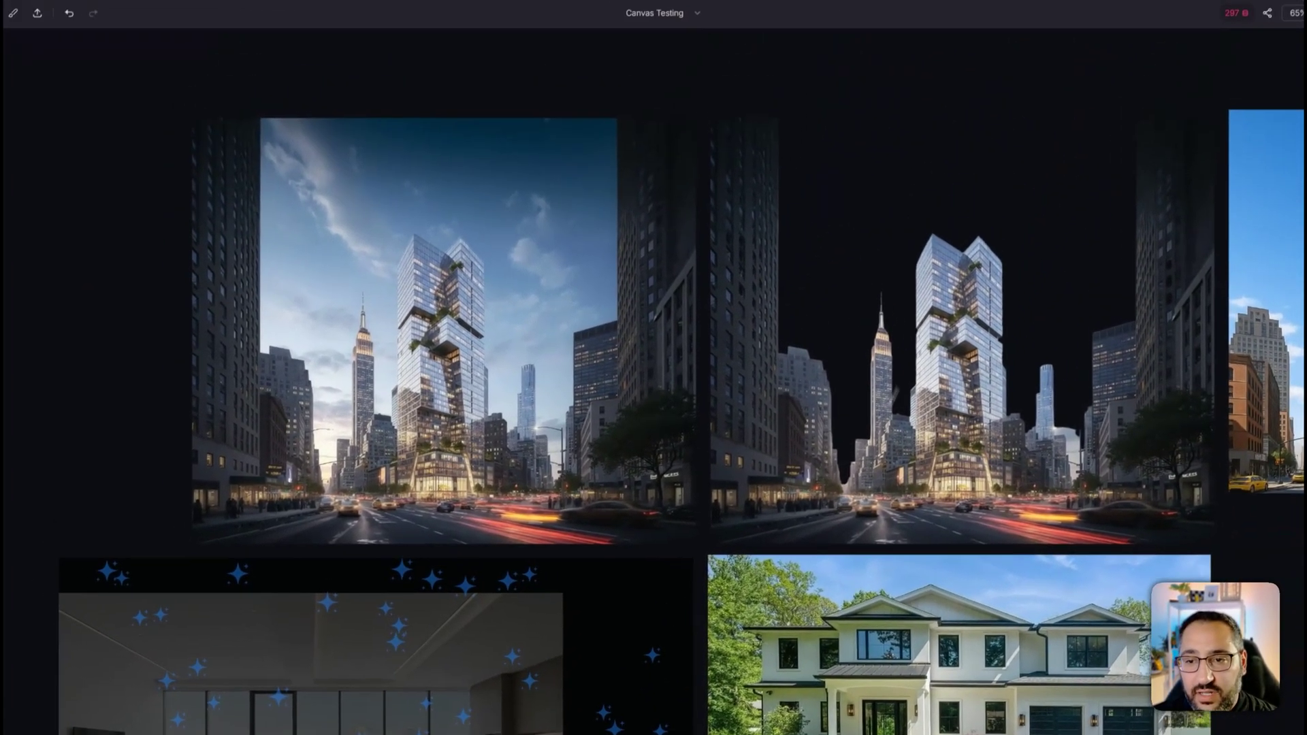
- Select the right city image on the canvas
click(898, 386)
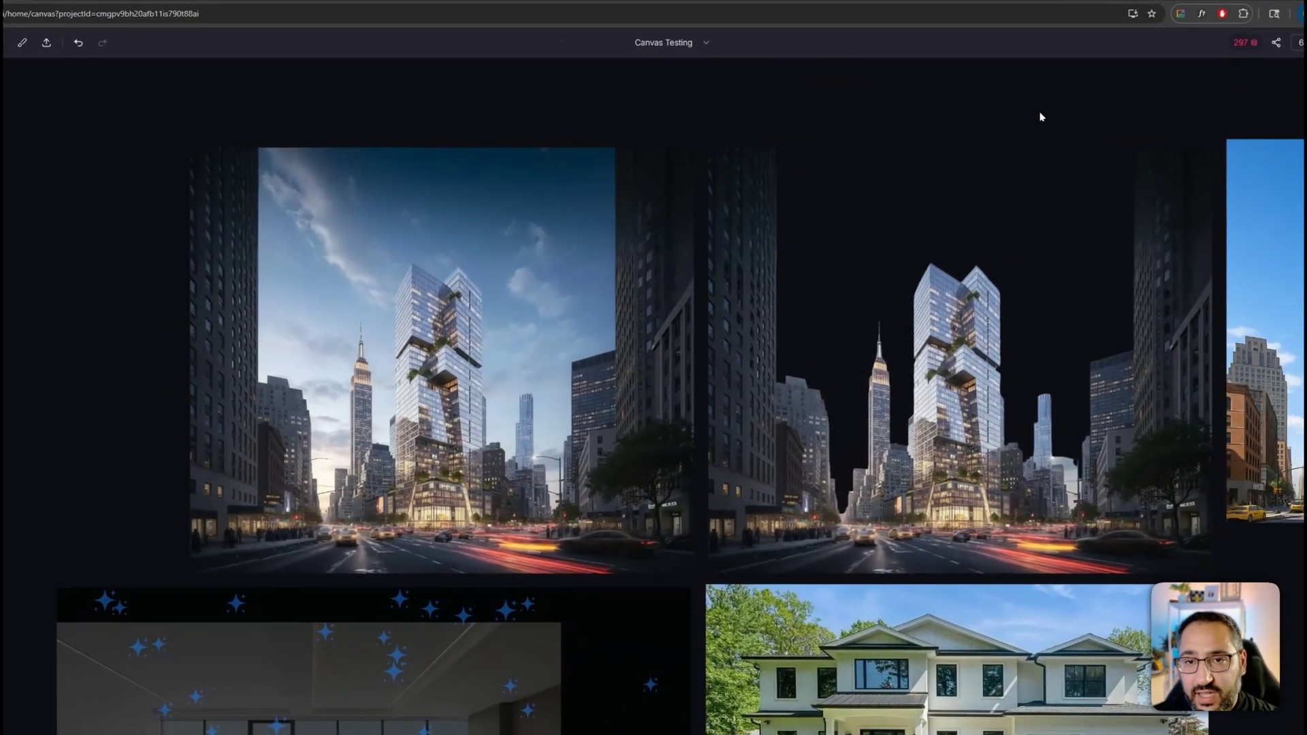
scroll(1048, 123, right, 3)
click(1049, 180)
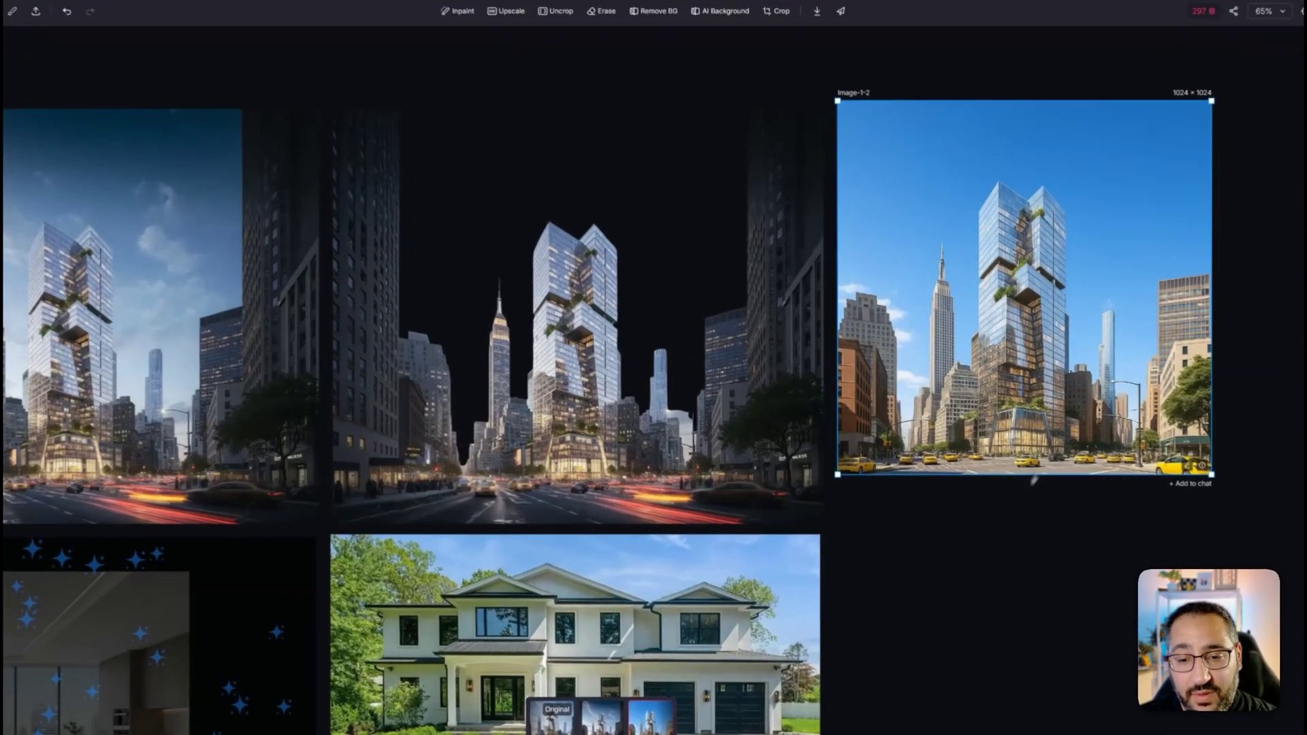
- Brush red marks on the left city image: a squiggle, then at size 17 a tower-top arrow and base stroke
click(907, 546)
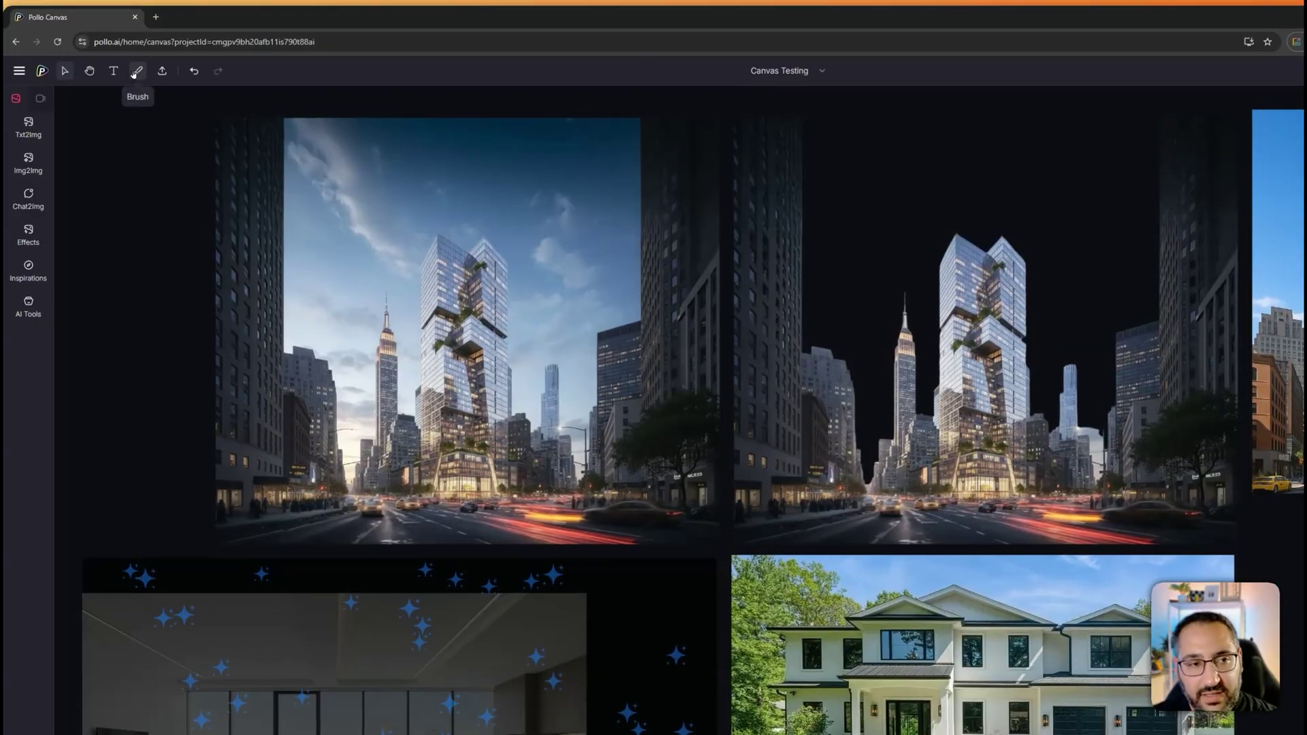
click(134, 74)
drag(531, 176, 553, 427)
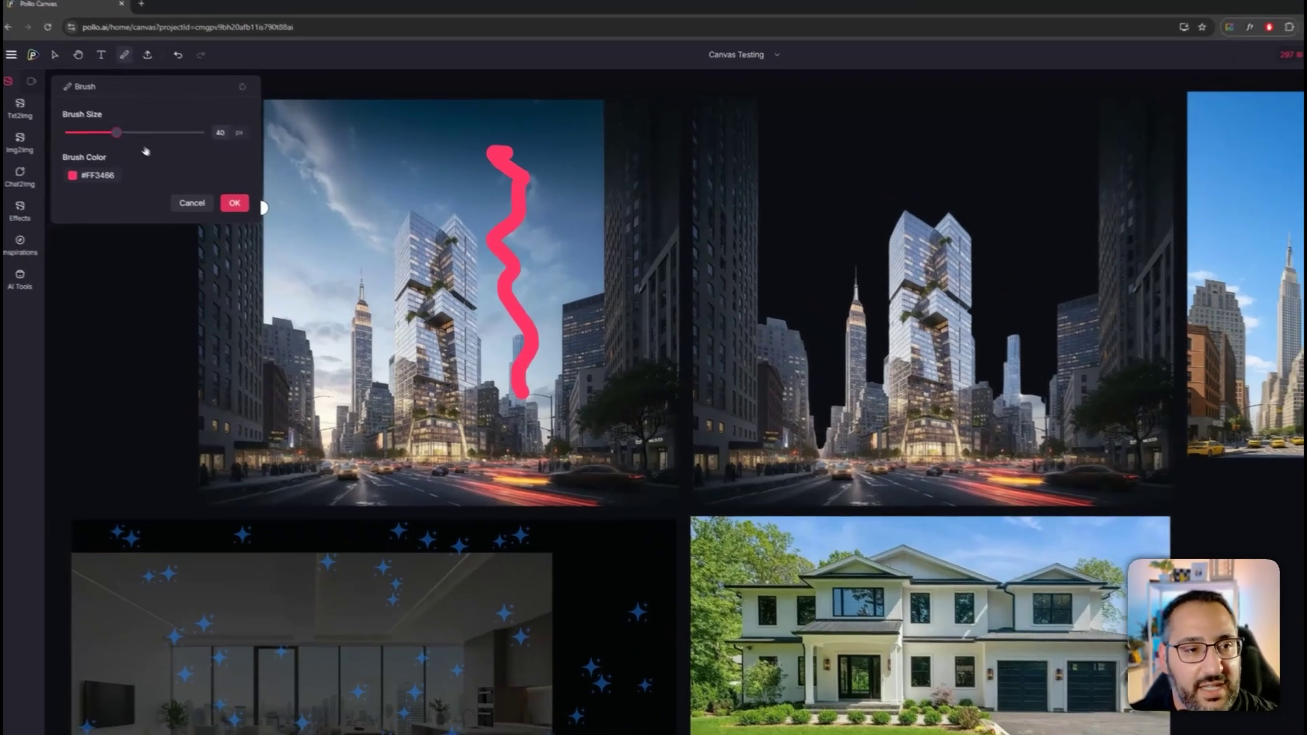
drag(120, 133, 94, 133)
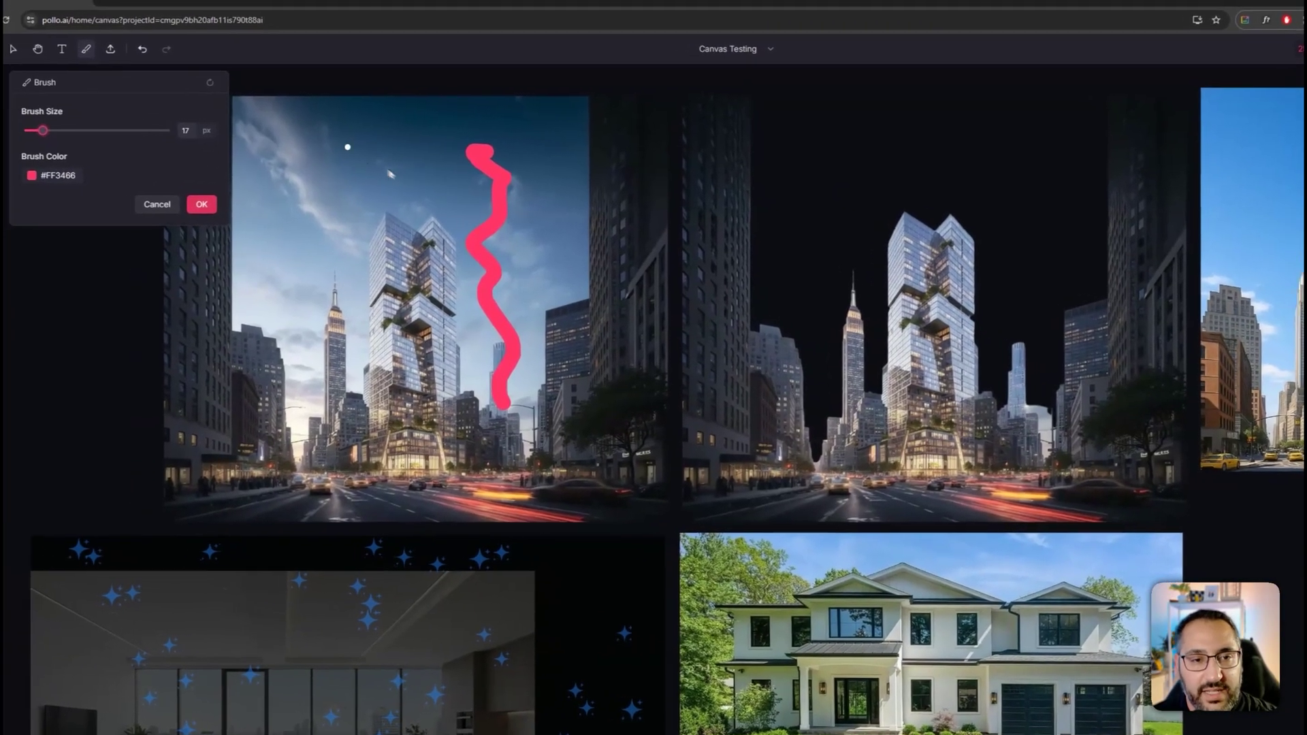
mouse_move(316, 135)
mouse_down()
mouse_move(354, 202)
mouse_move(366, 184)
mouse_up()
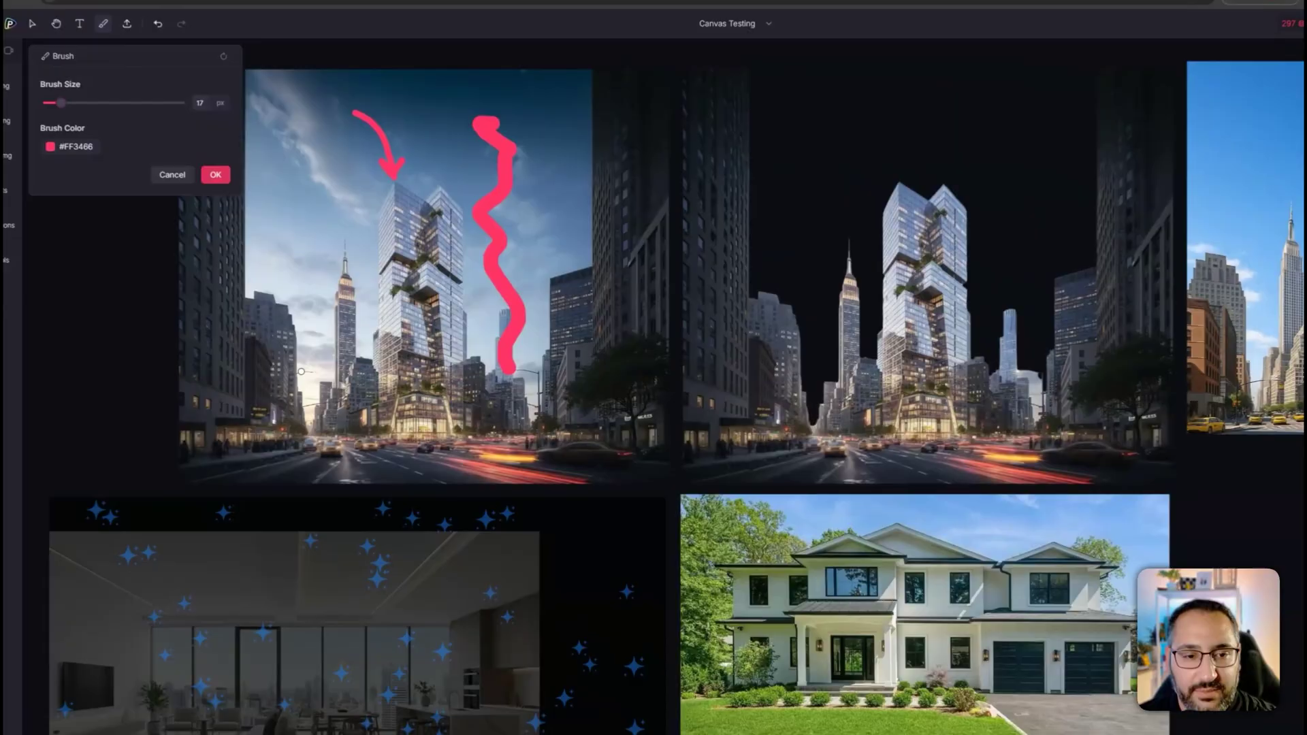
drag(297, 385, 366, 346)
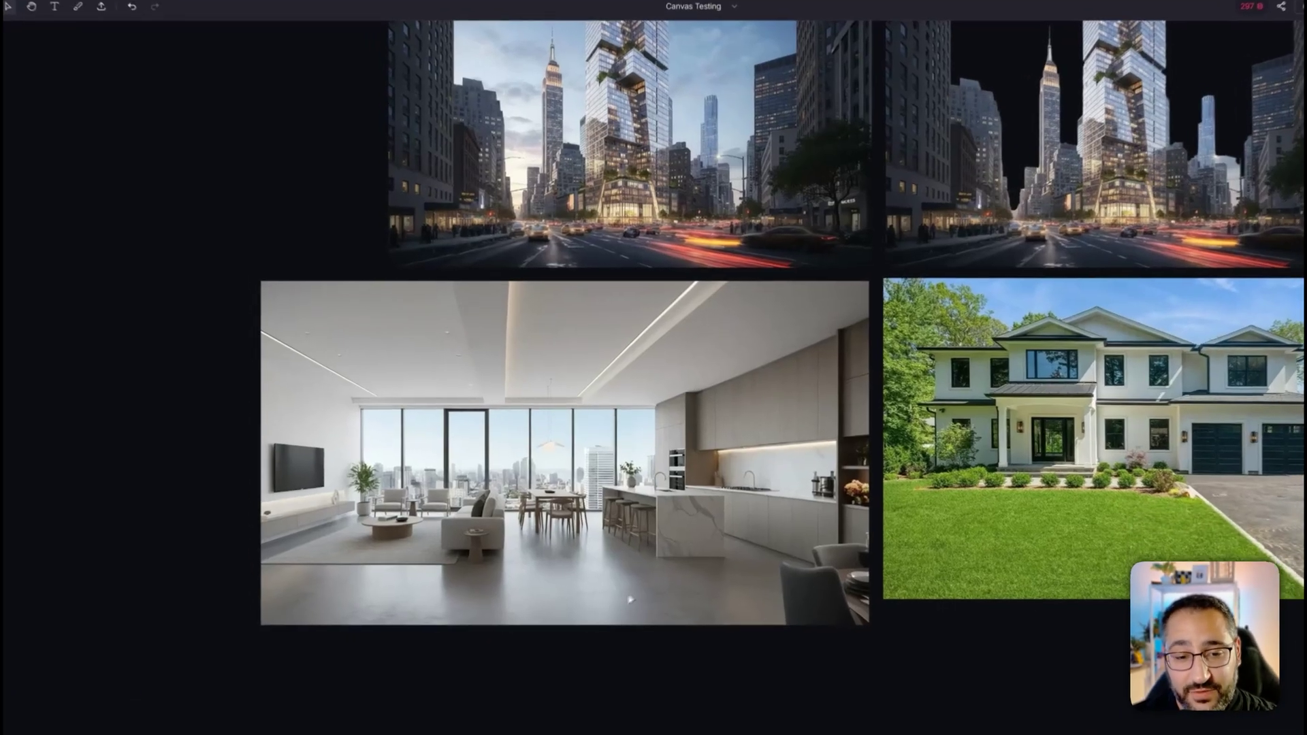
click(568, 467)
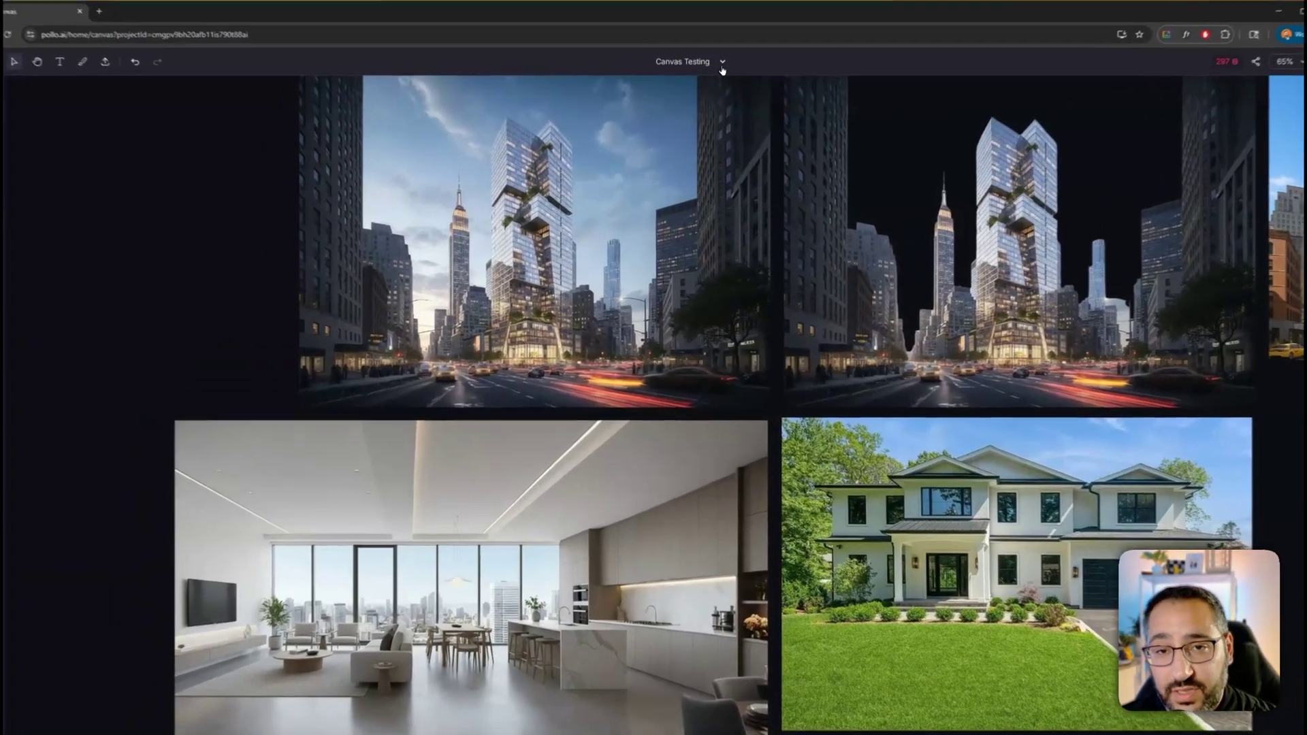
- Switch from Canvas Testing back to the Pollo Tutorial project
click(722, 63)
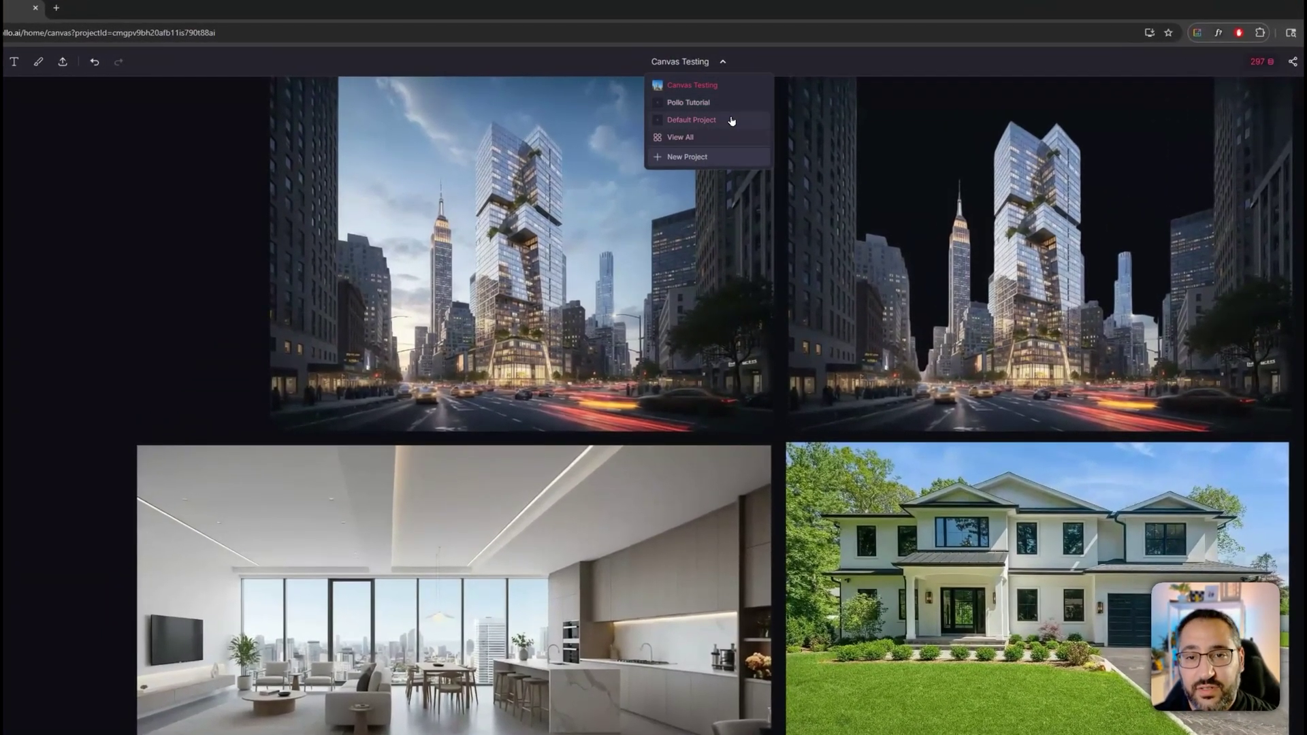
click(728, 108)
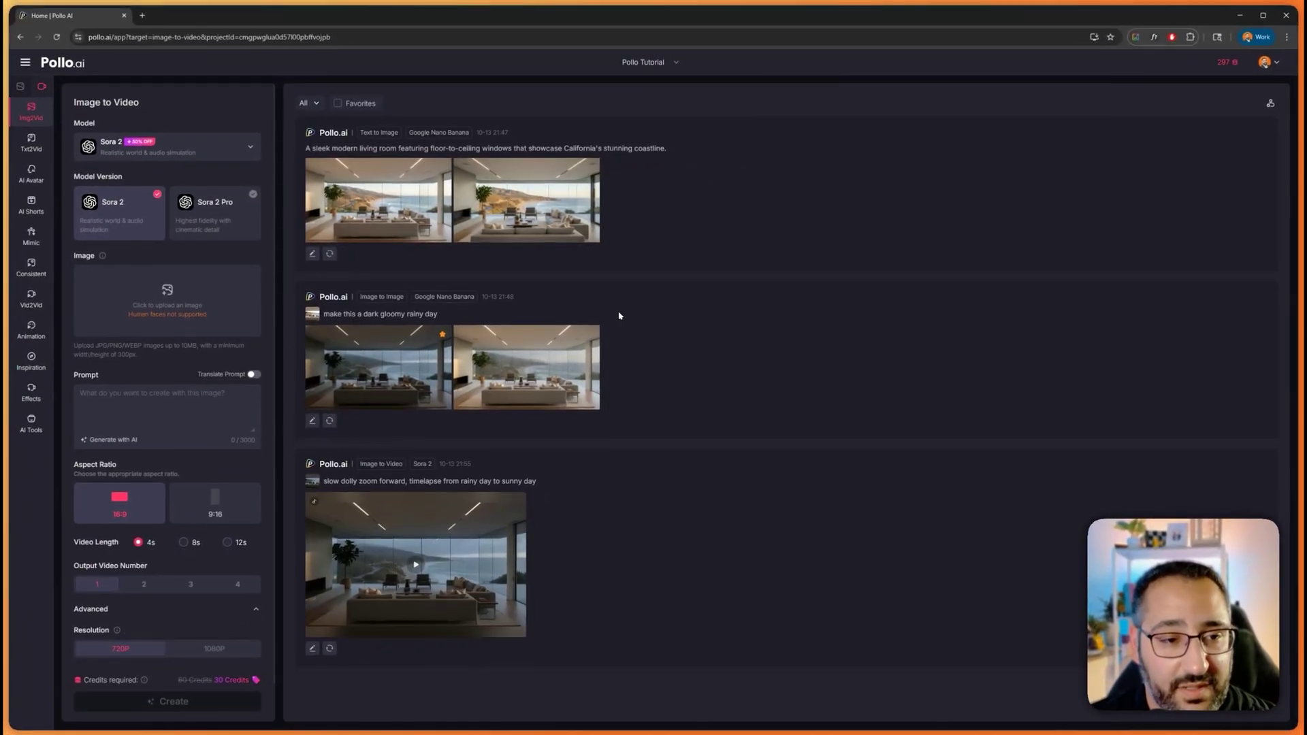